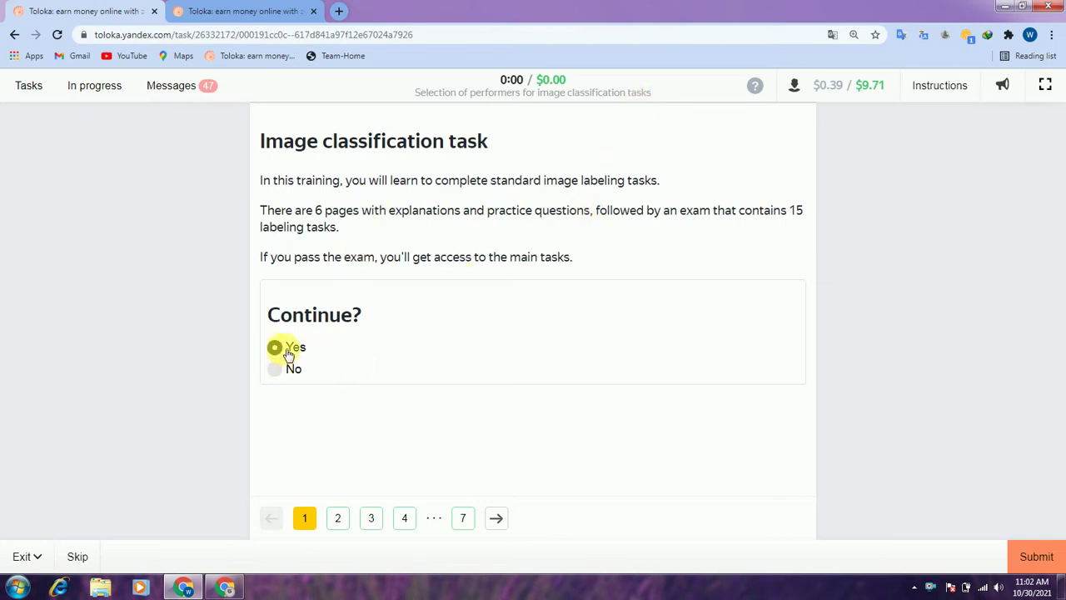
# Go to training page 2 and review its Interface answers, '1, 5, 6' and 'Low'
pyautogui.click(345, 520)
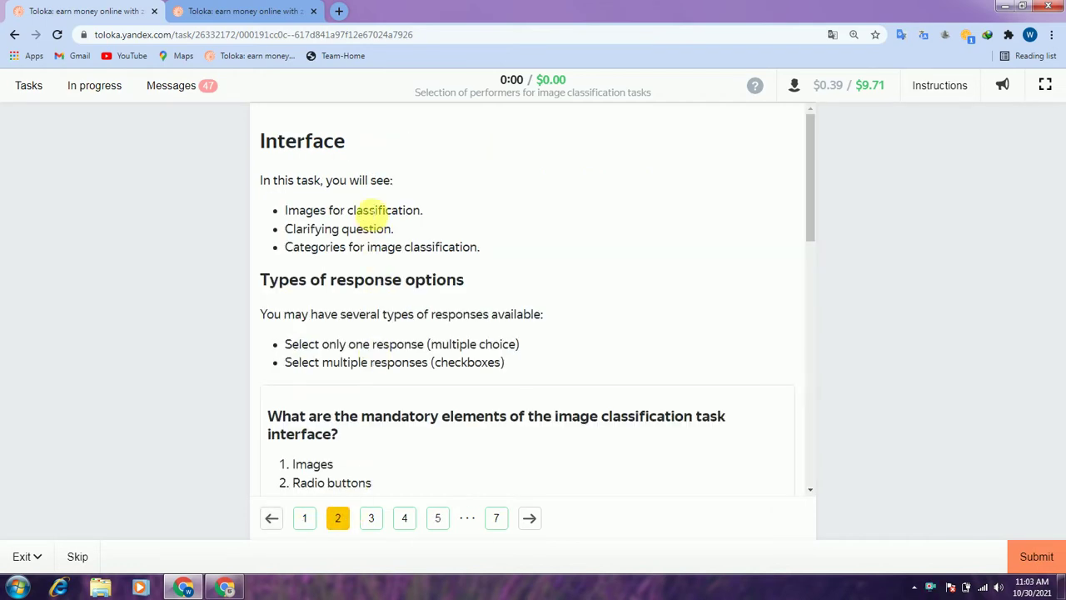
pyautogui.scroll(-1, 367, 212)
pyautogui.scroll(1, 369, 210)
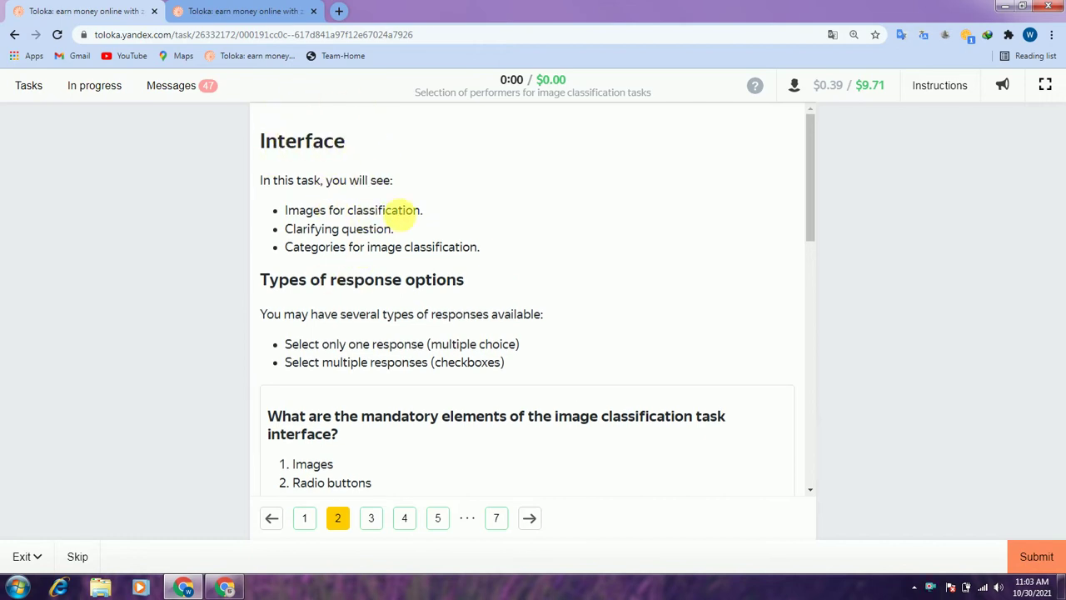
pyautogui.scroll(-2, 388, 207)
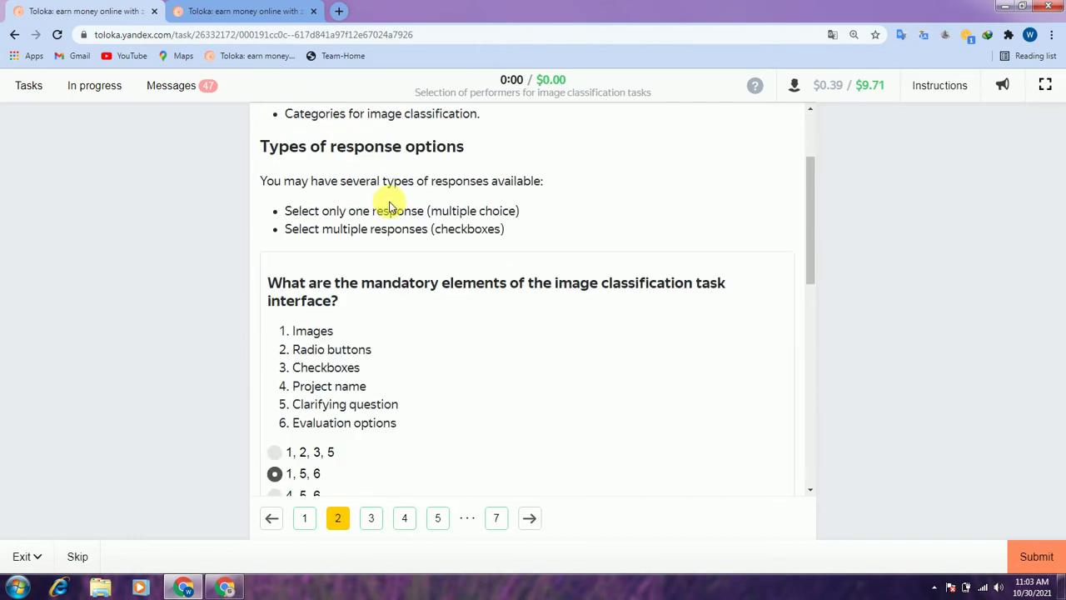
pyautogui.scroll(-1, 389, 208)
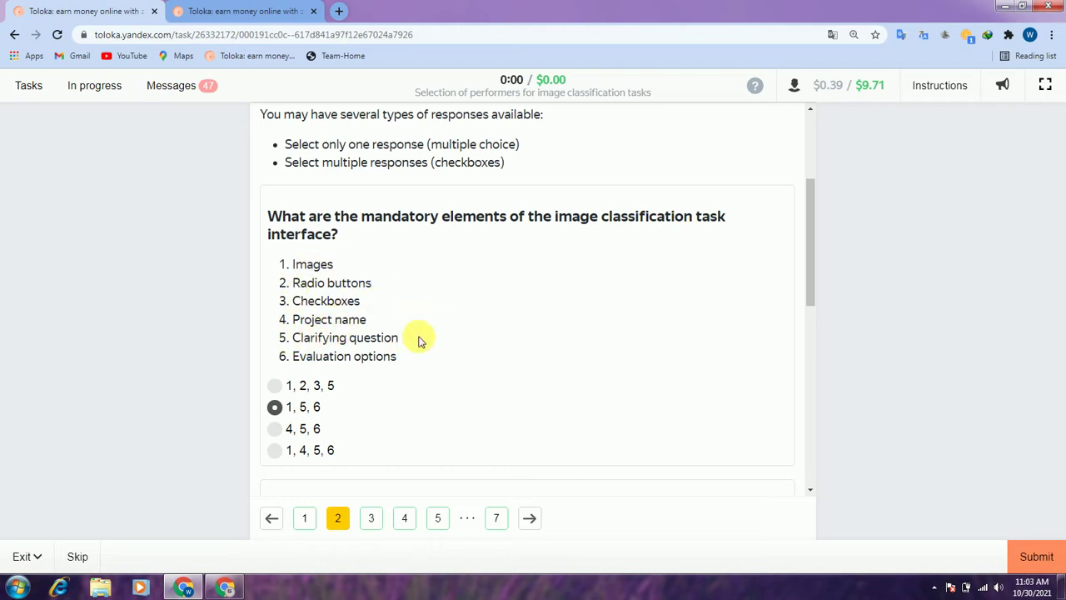
pyautogui.scroll(-1, 398, 357)
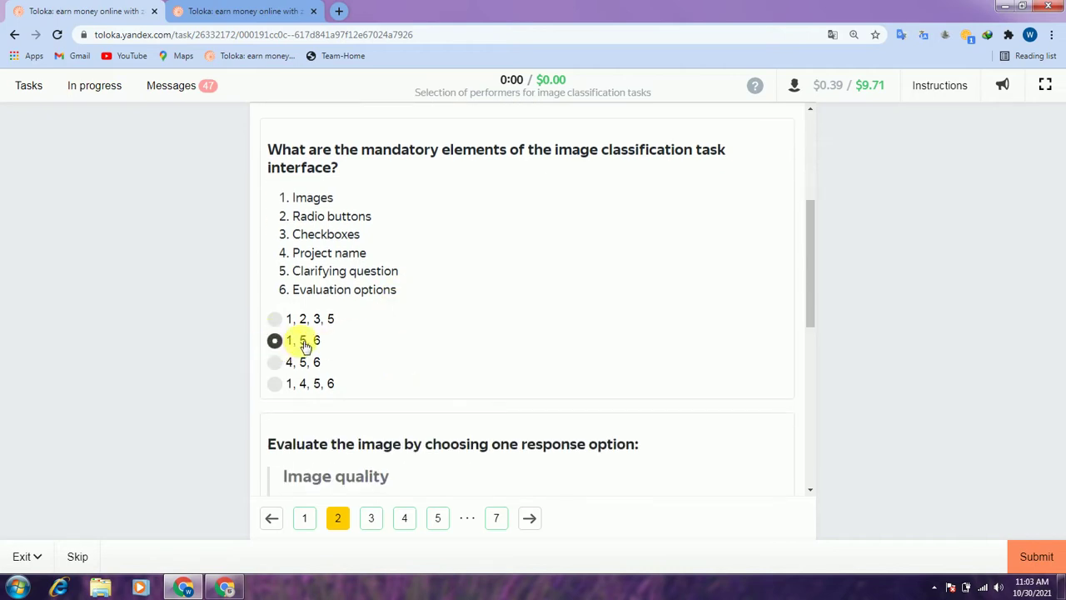
pyautogui.scroll(-4, 353, 360)
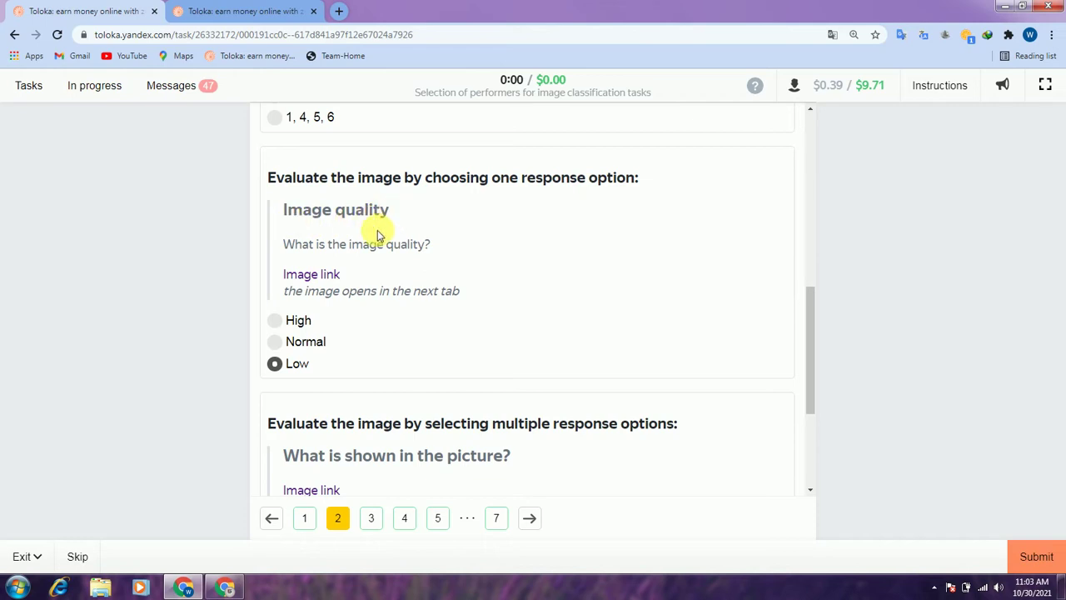
pyautogui.click(311, 274)
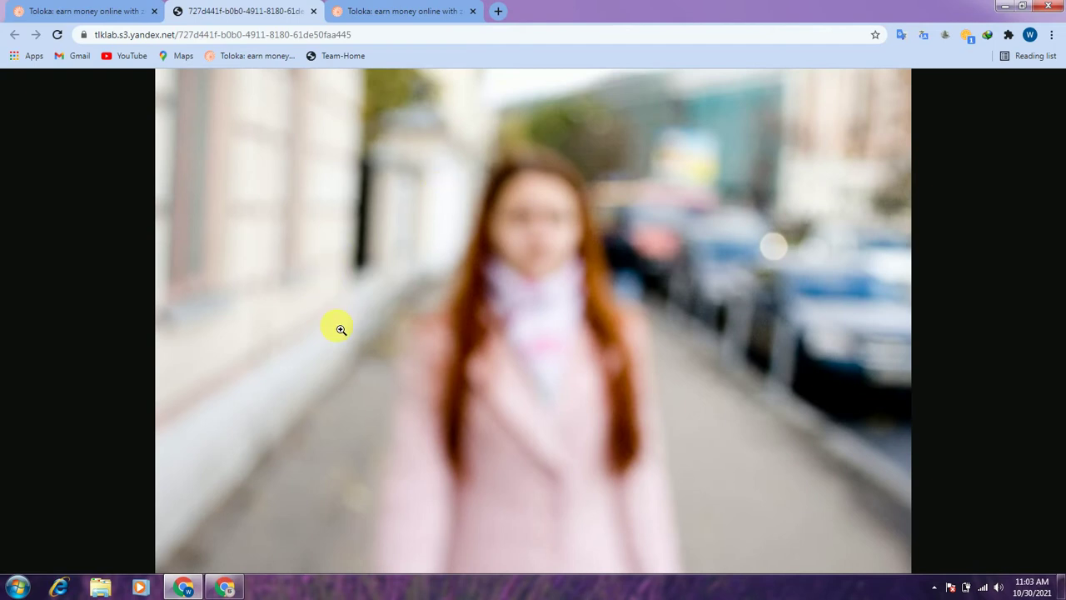
pyautogui.click(314, 16)
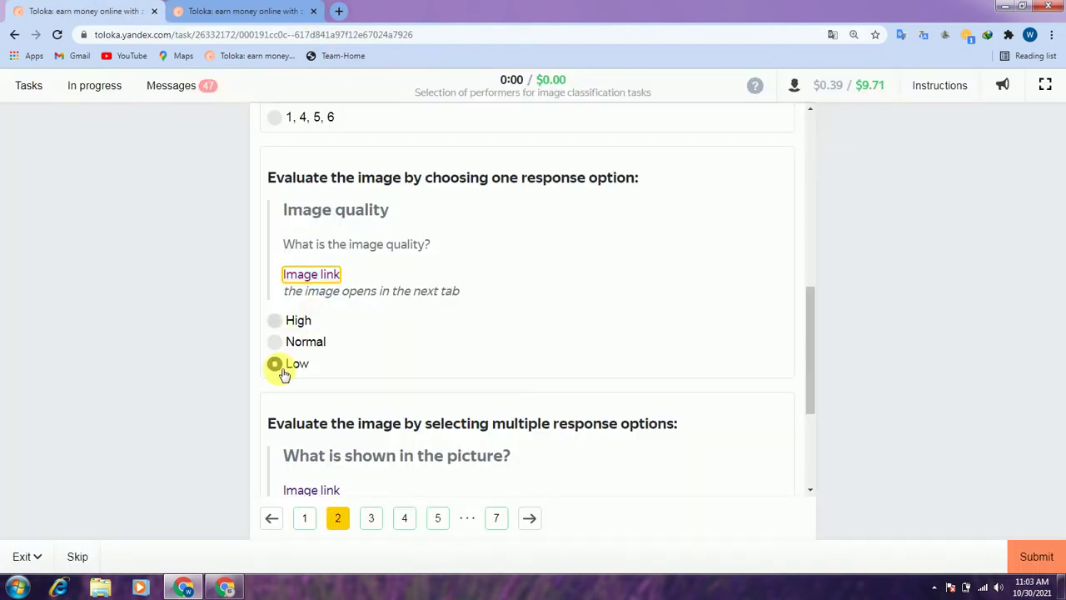
pyautogui.scroll(-2, 378, 364)
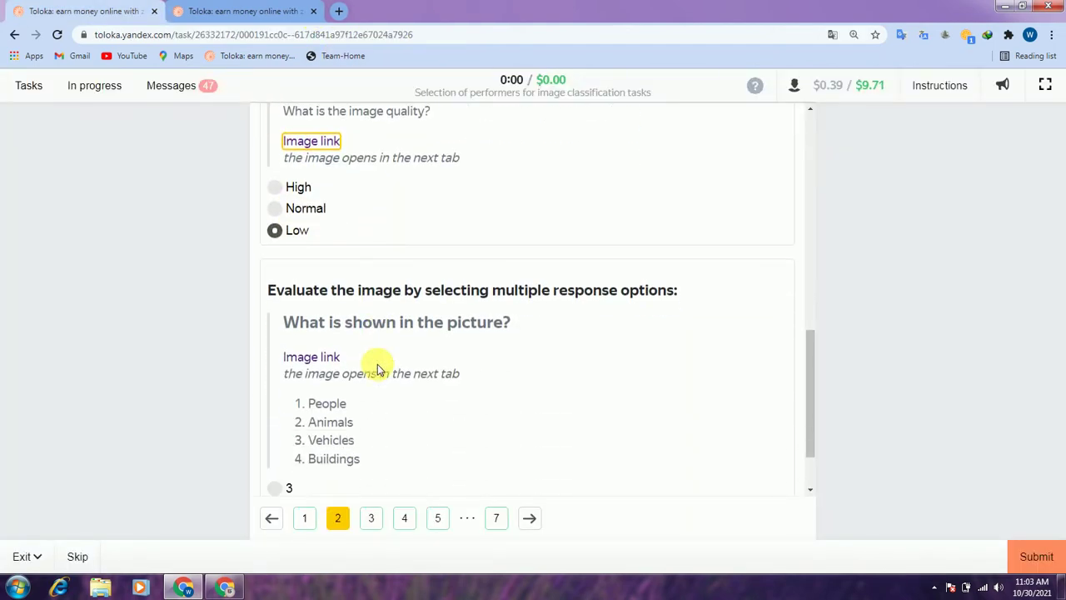
pyautogui.scroll(-1, 378, 370)
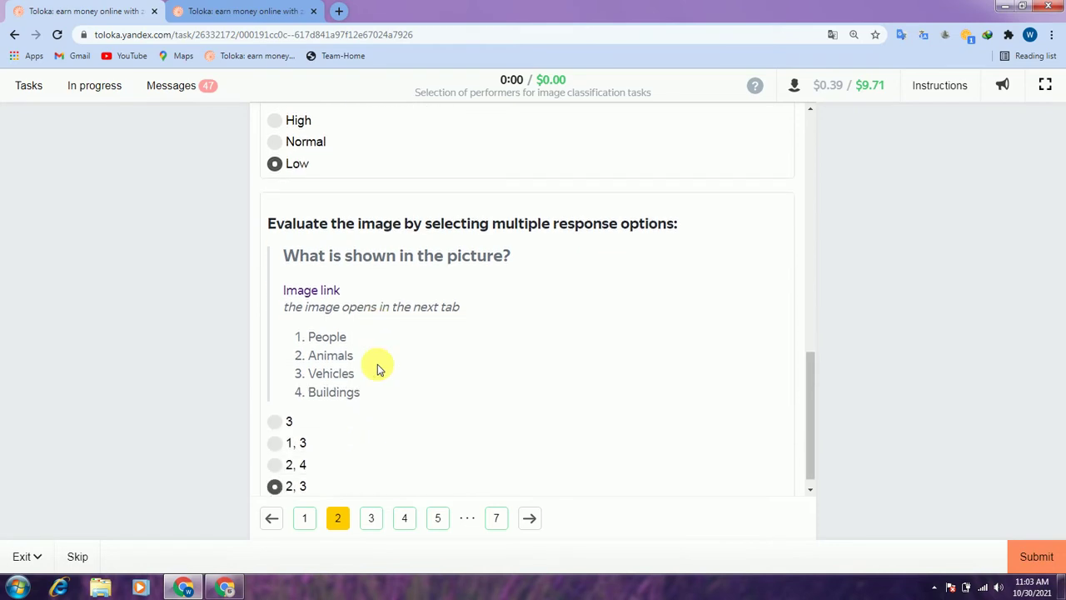
pyautogui.click(330, 291)
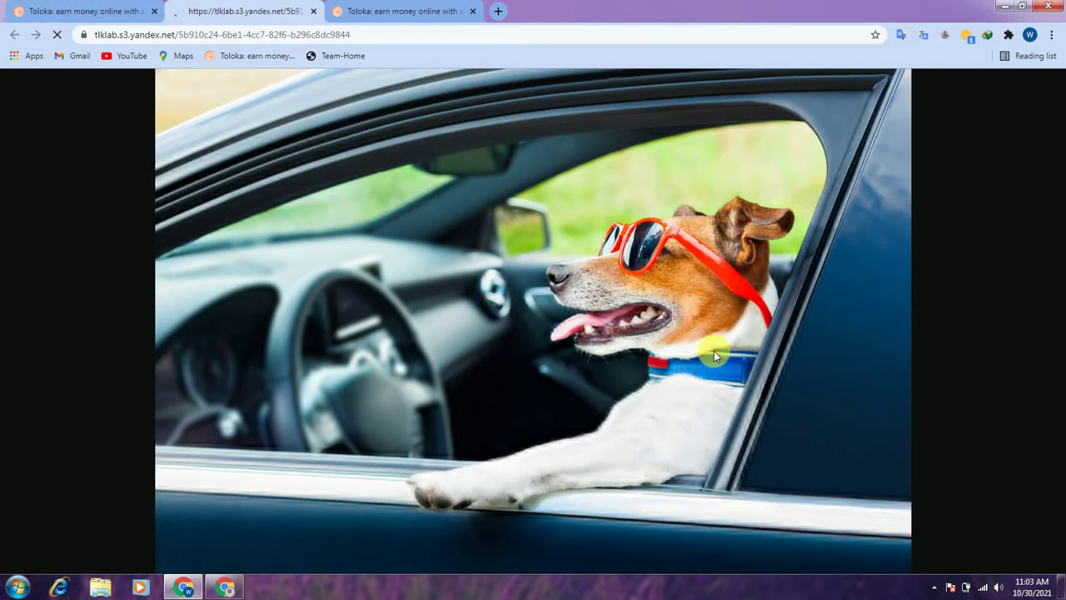
pyautogui.click(316, 10)
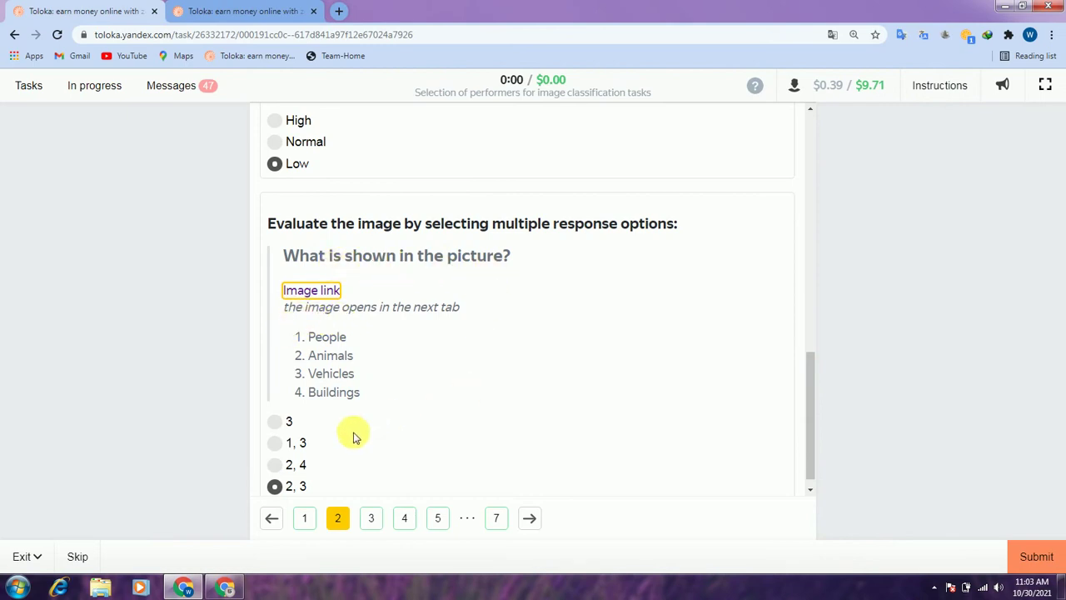
pyautogui.scroll(-1, 353, 435)
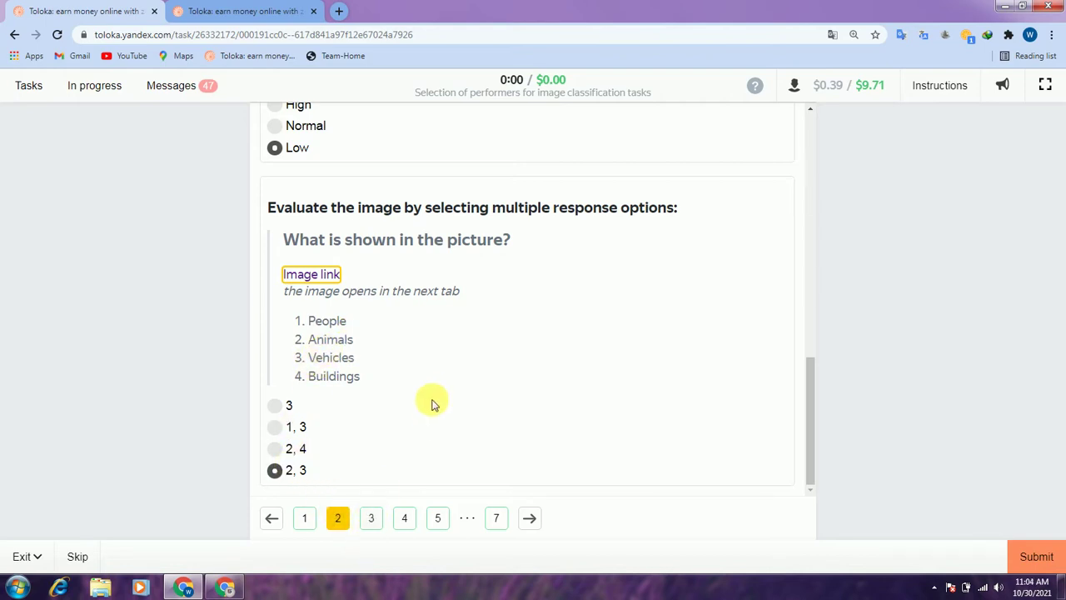
# Go to training page 3 and view the street photo for the people question
pyautogui.click(370, 520)
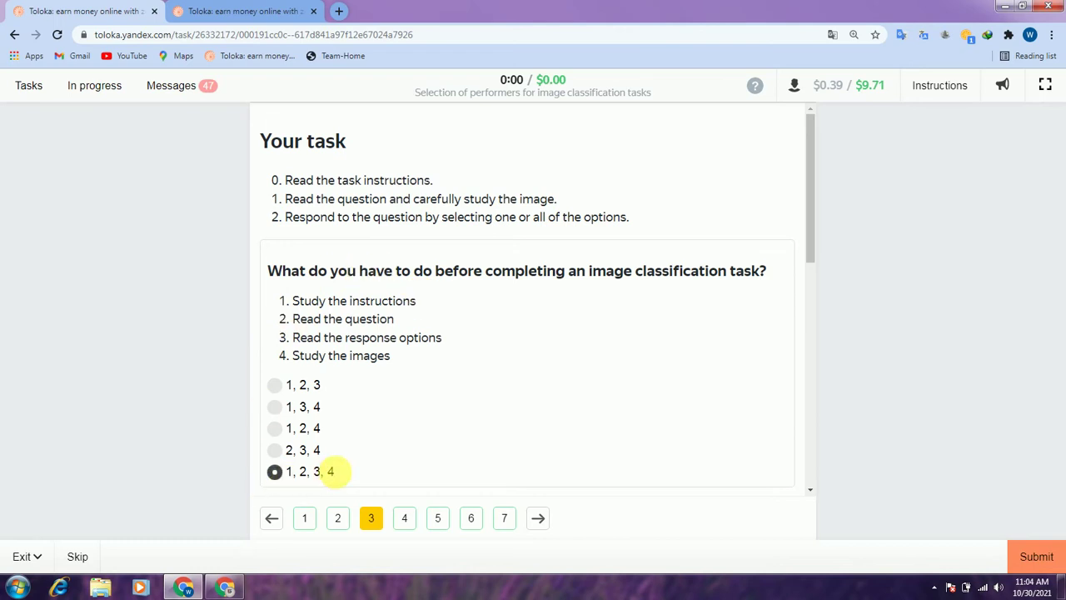
pyautogui.scroll(-4, 341, 475)
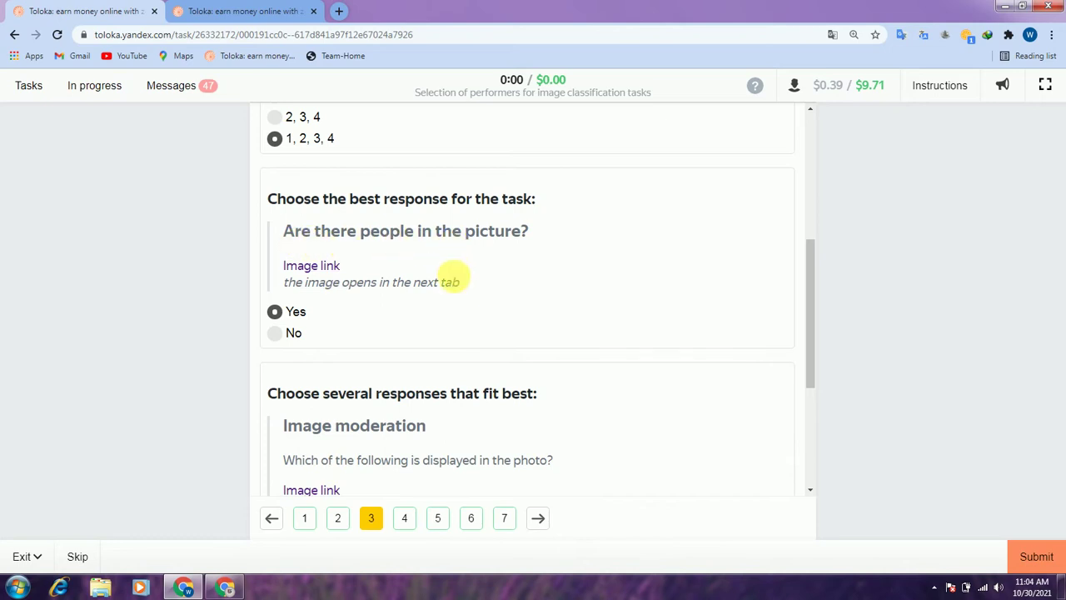
pyautogui.click(321, 265)
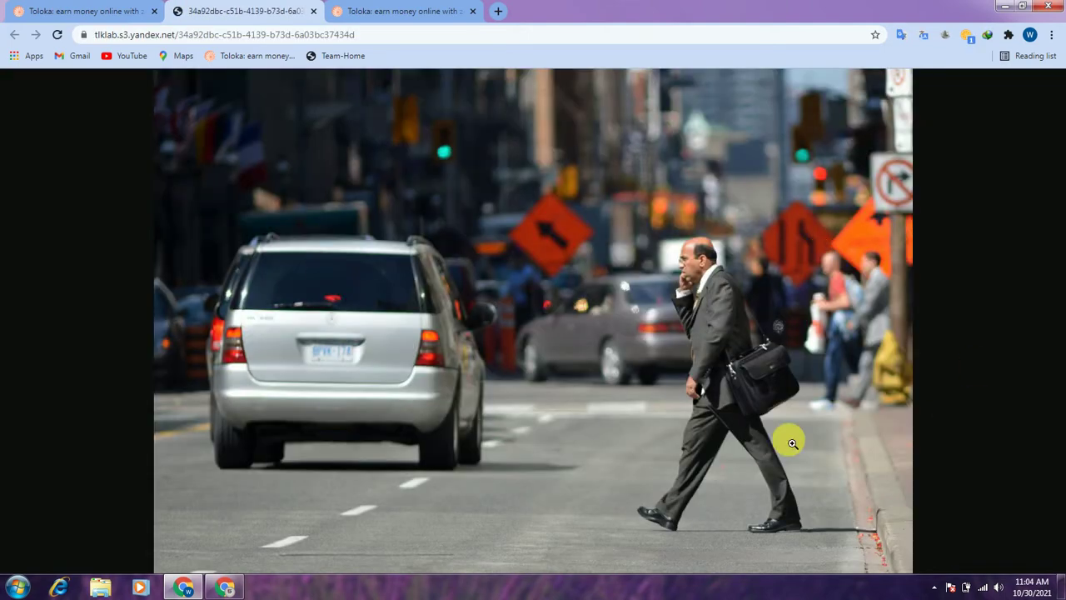
pyautogui.click(316, 12)
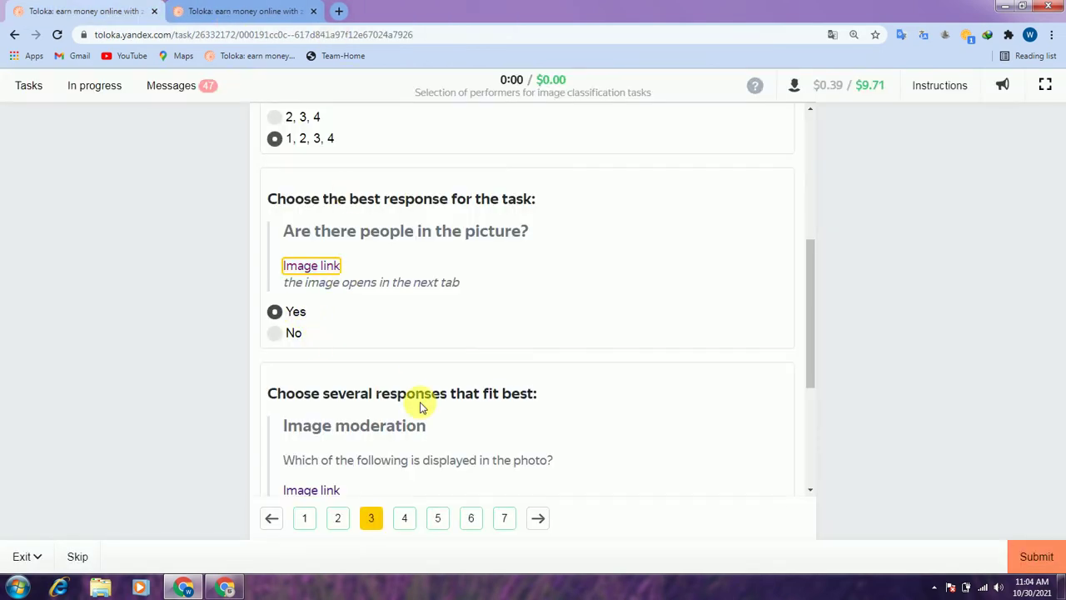
pyautogui.scroll(-2, 421, 406)
pyautogui.scroll(-1, 421, 407)
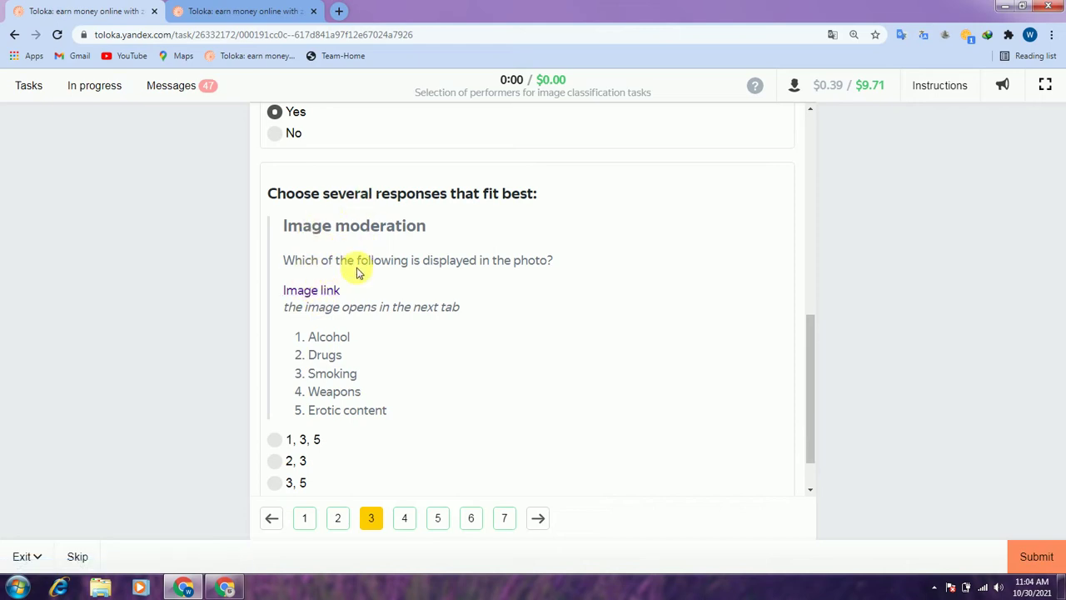
# View the café photo for the image-moderation question, answered '1, 3', then move to page 4
pyautogui.click(304, 292)
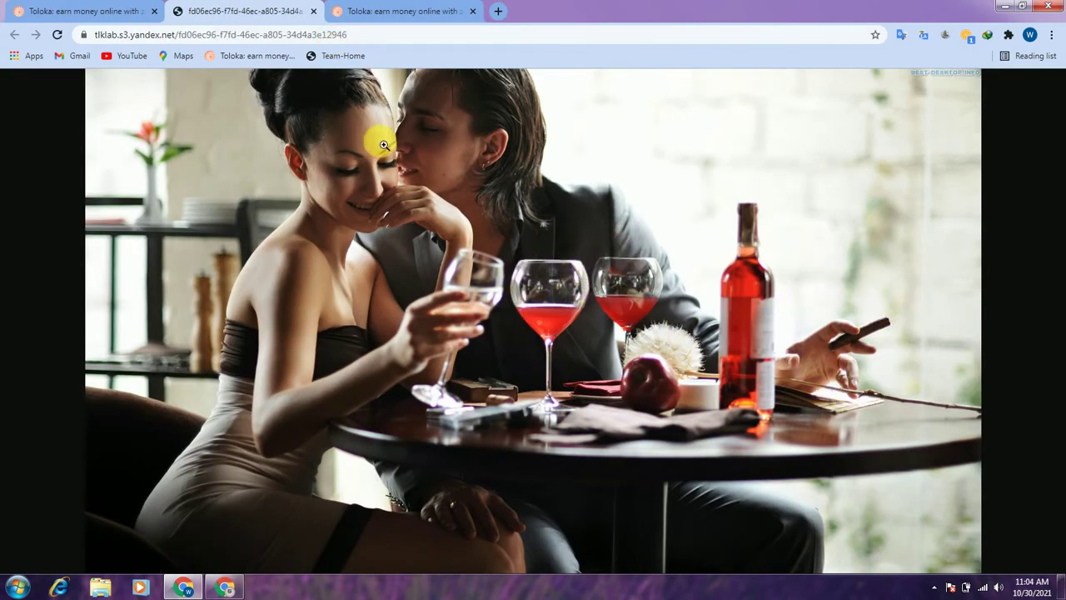
pyautogui.click(314, 17)
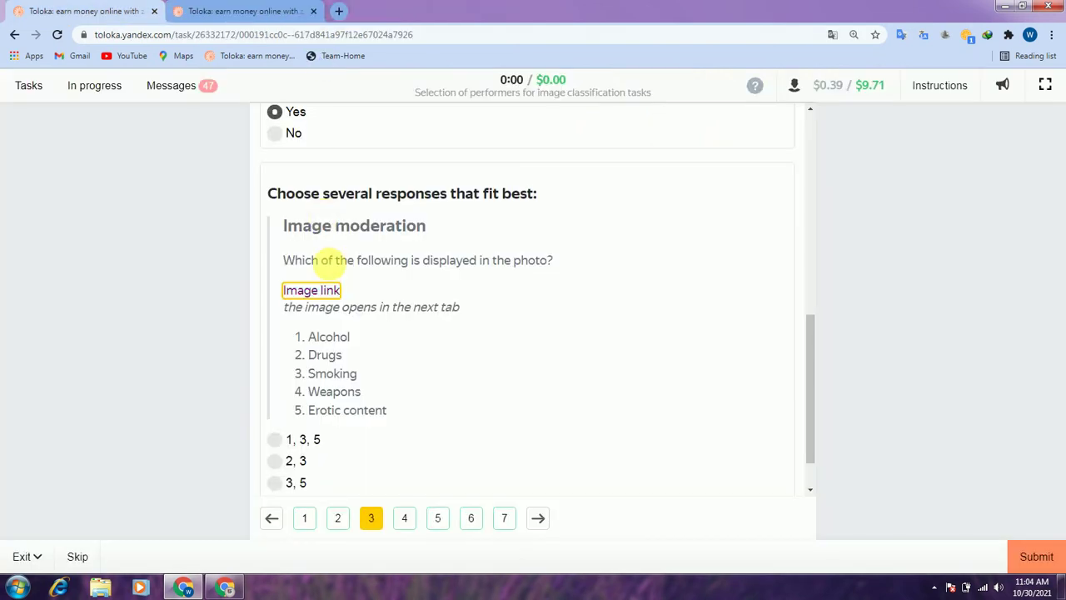
pyautogui.scroll(-1, 327, 279)
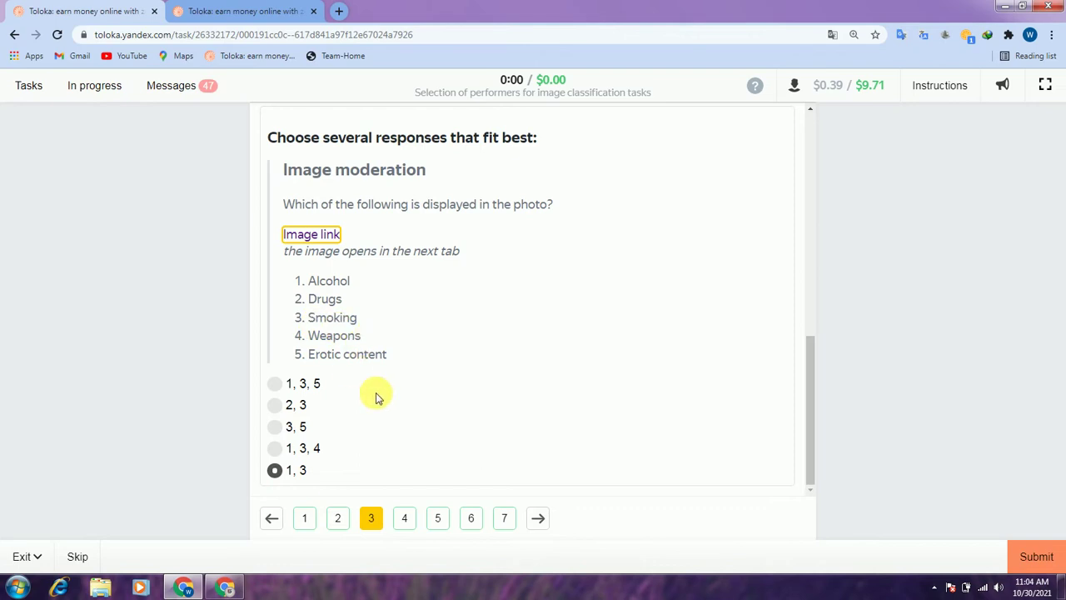
pyautogui.click(405, 518)
# Review page 4's answers: 'may help classify images correctly' and watermark 'Yes'
pyautogui.scroll(-1, 435, 275)
pyautogui.scroll(1, 458, 275)
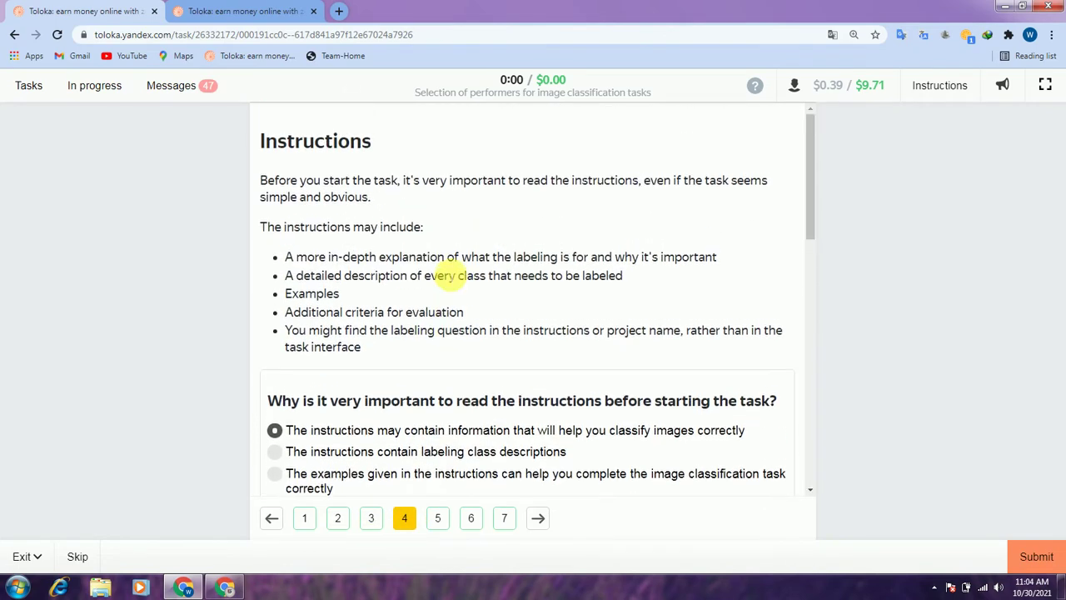
pyautogui.scroll(-1, 430, 262)
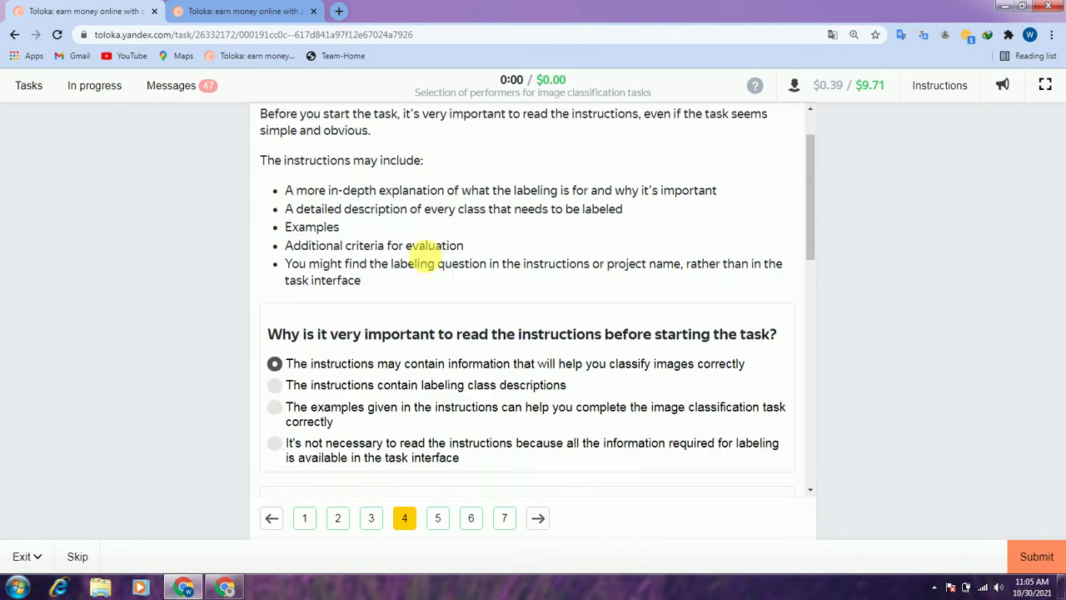
pyautogui.scroll(-1, 425, 263)
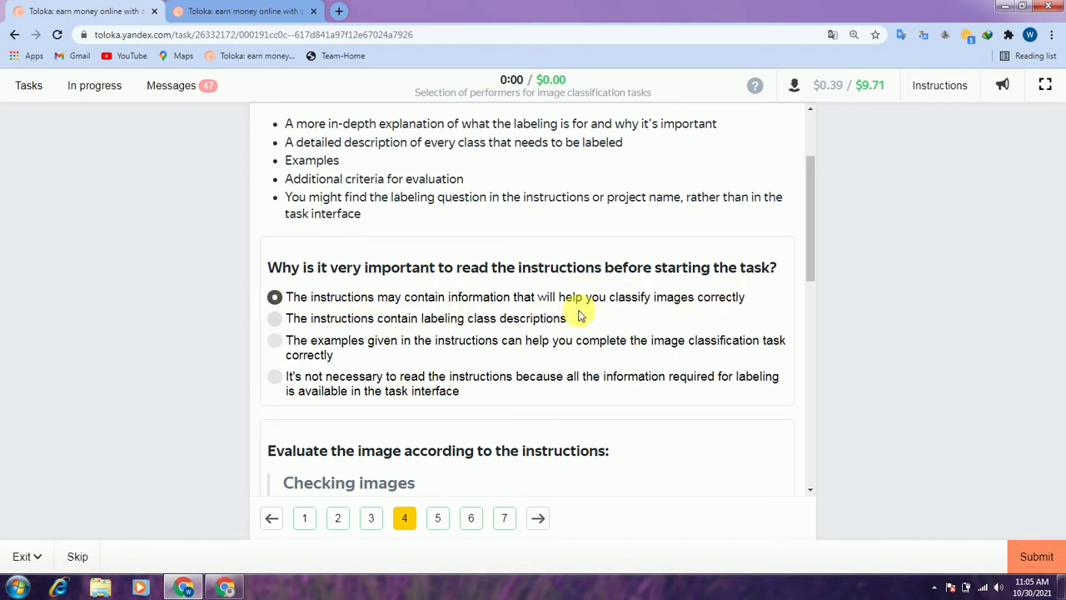
pyautogui.scroll(-3, 501, 307)
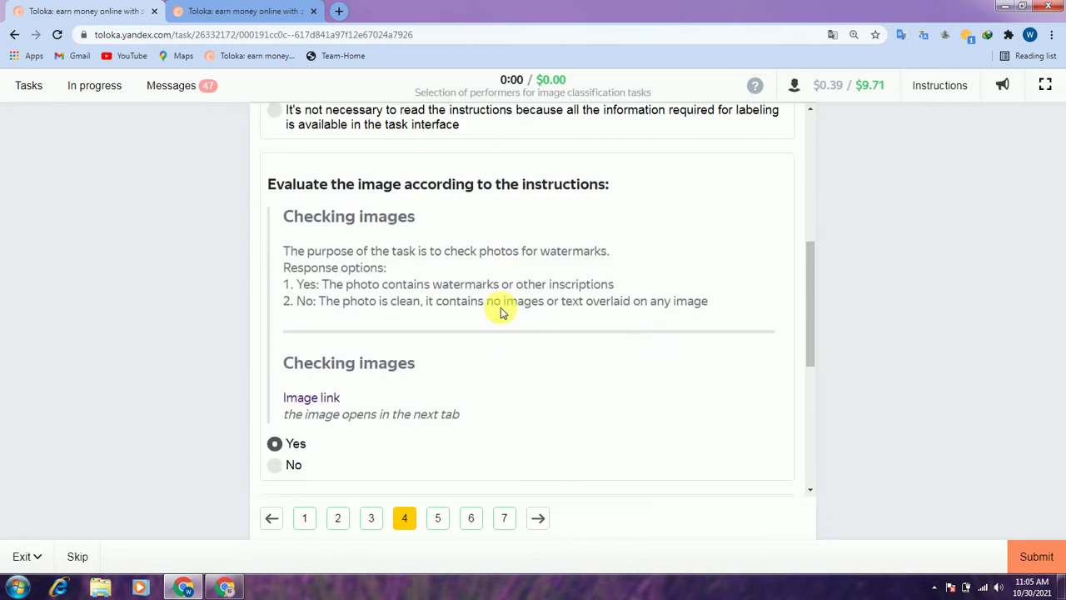
# View the watermark-check photo and answer Yes to the watermark question
pyautogui.scroll(-1, 502, 310)
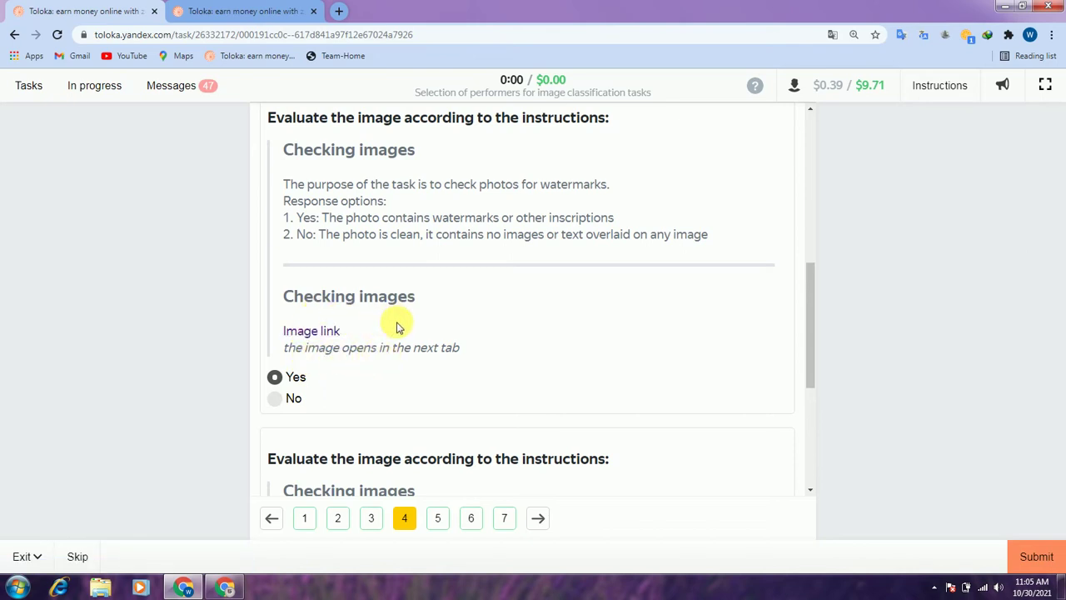
pyautogui.click(325, 331)
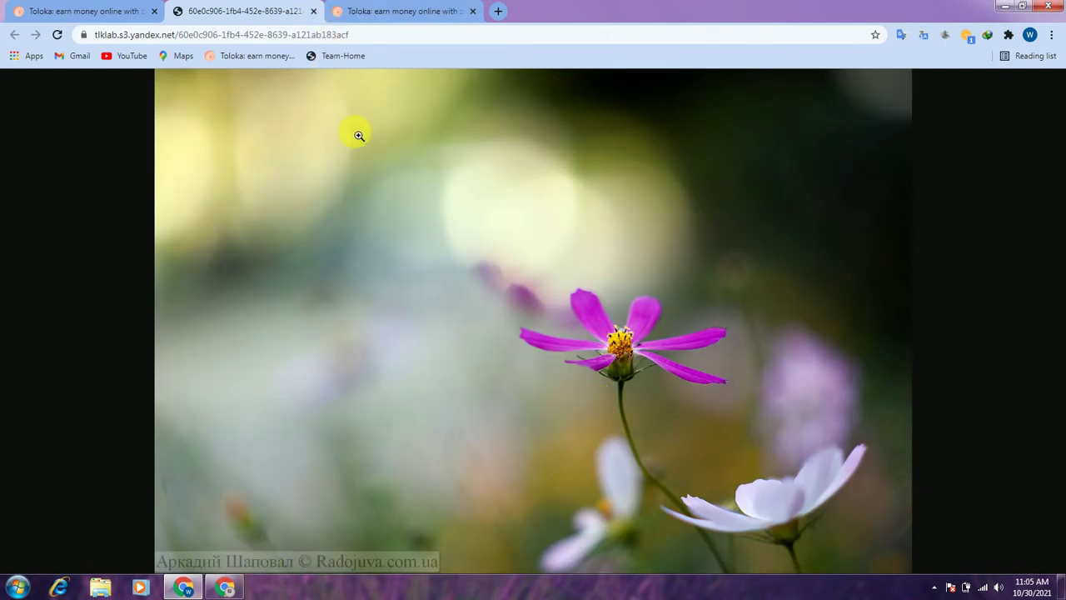
pyautogui.click(312, 11)
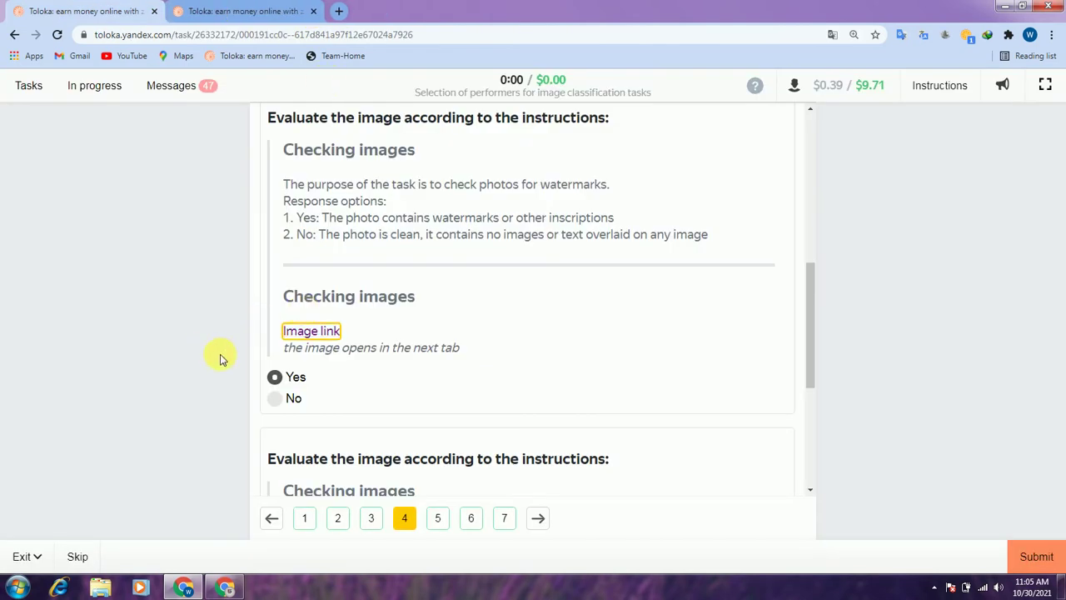
pyautogui.click(282, 378)
# Check the child-feeding-deer photo and keep 'Other category' for the category question
pyautogui.scroll(-2, 478, 355)
pyautogui.scroll(-2, 479, 357)
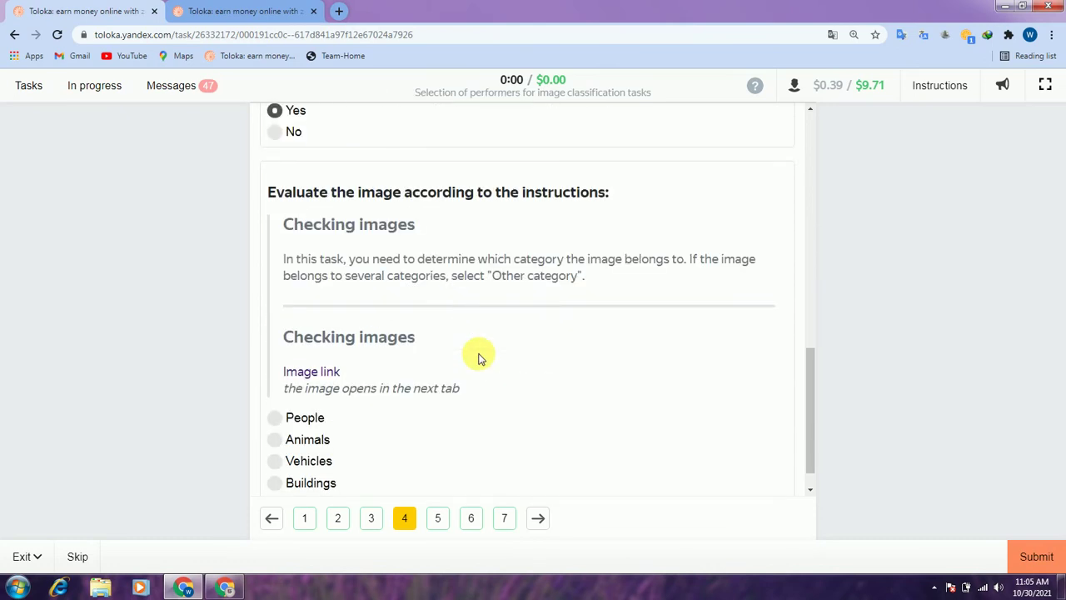
pyautogui.scroll(-1, 479, 358)
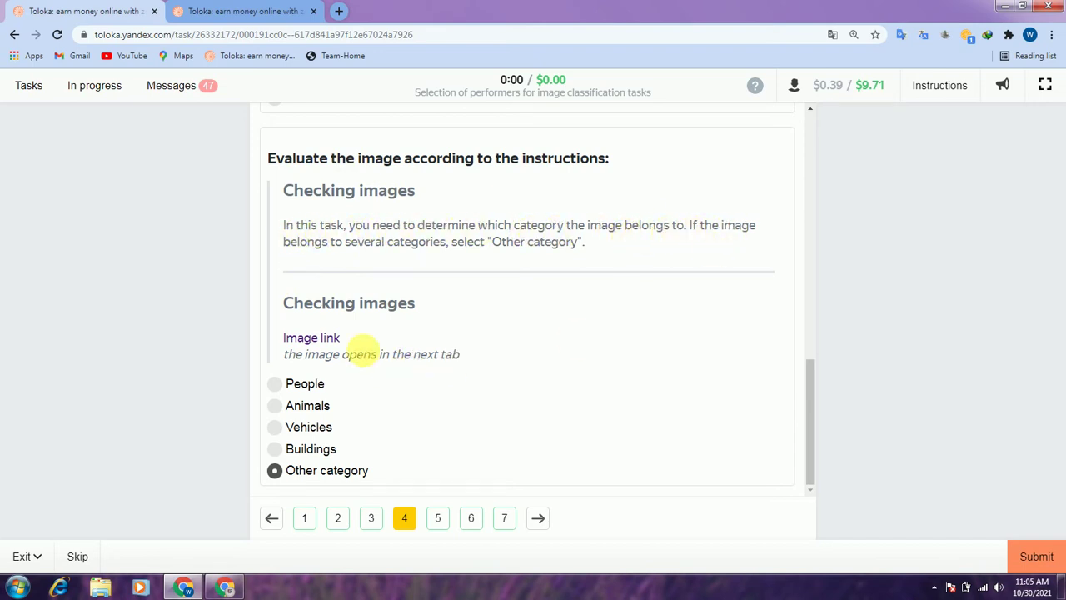
pyautogui.click(327, 339)
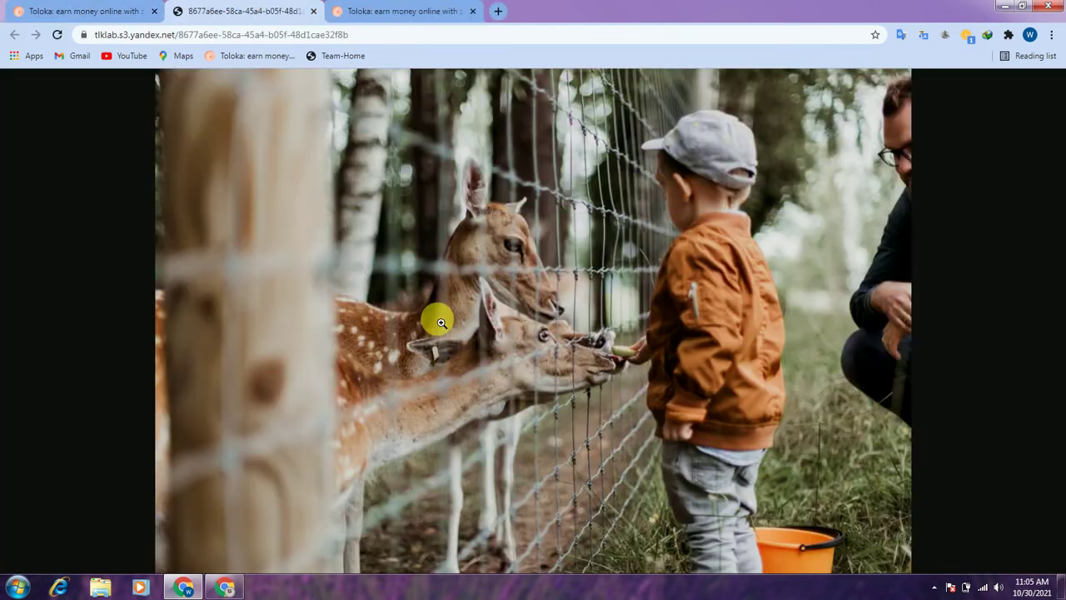
pyautogui.click(314, 12)
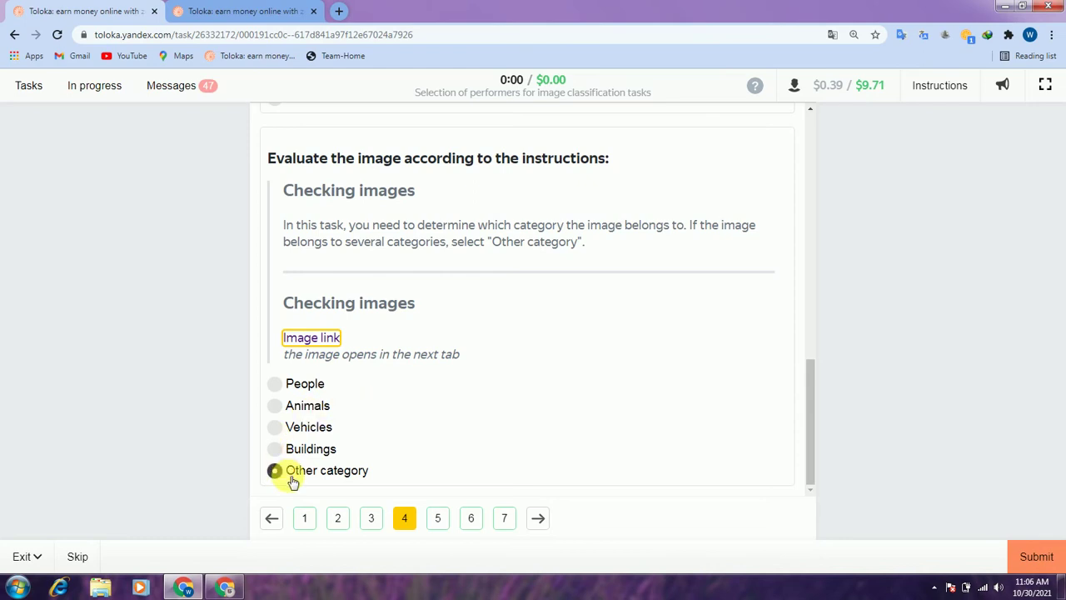
# Go to page 5 and check the traffic lights photo, answered Yes
pyautogui.click(438, 520)
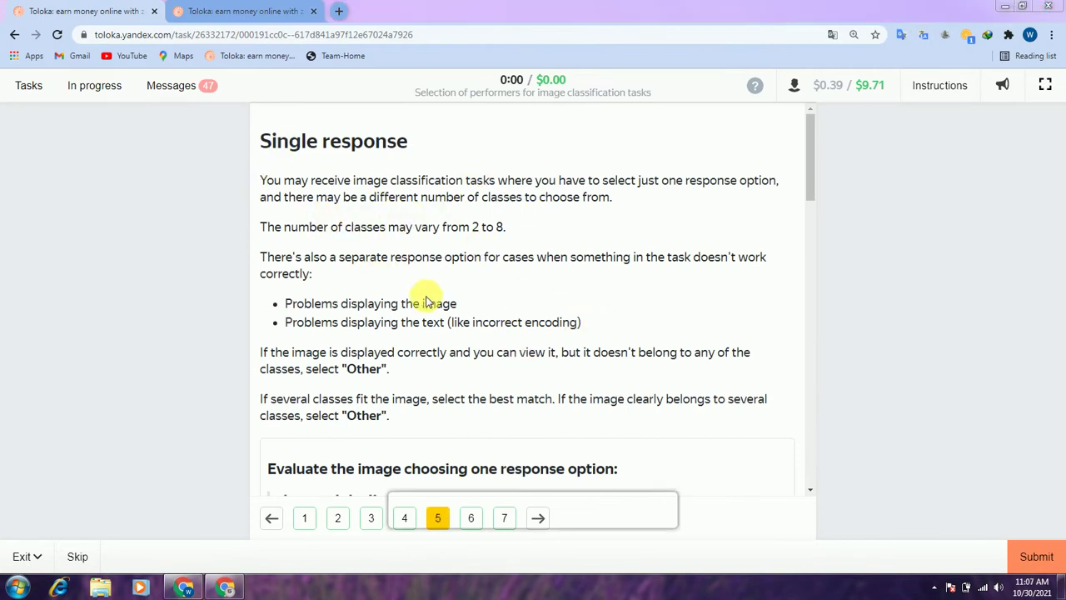
pyautogui.scroll(-2, 678, 294)
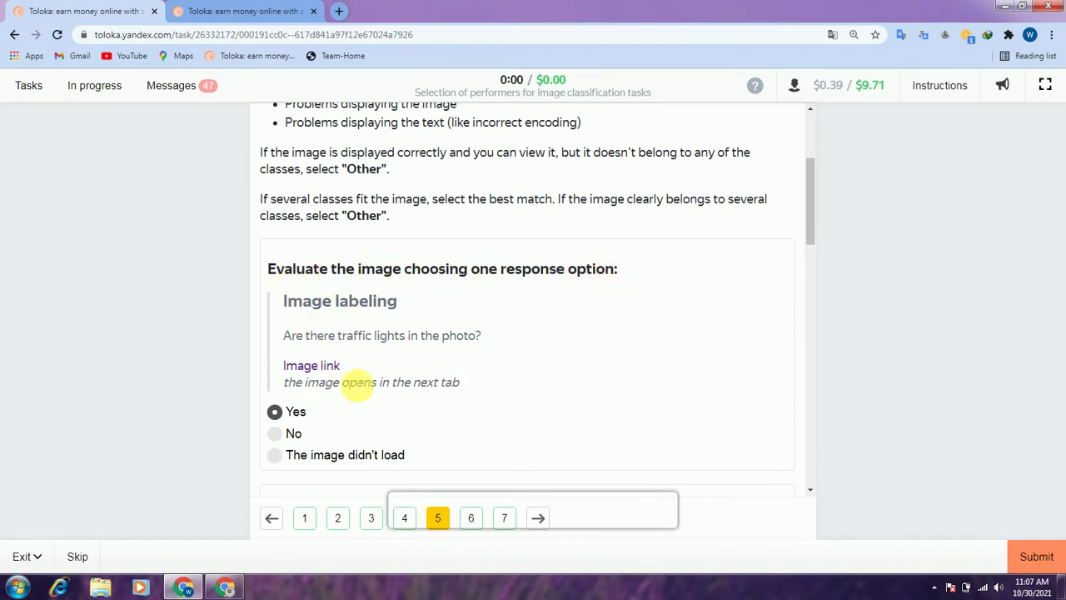
pyautogui.click(306, 368)
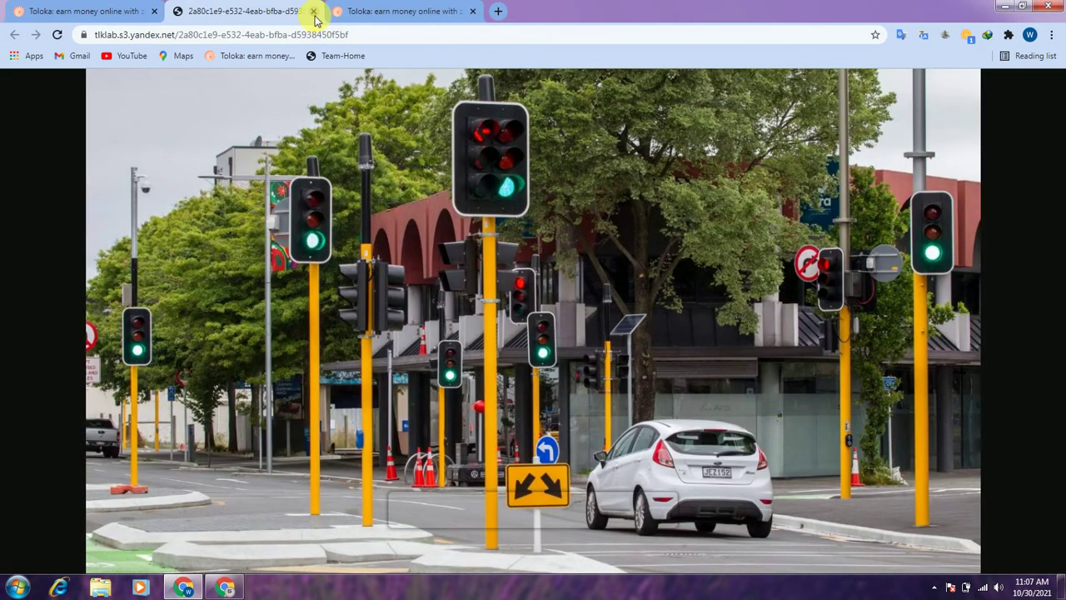
pyautogui.click(313, 11)
# Check the driver's license and beach photos: 'Driver's license' and 'Other category'
pyautogui.scroll(-1, 334, 343)
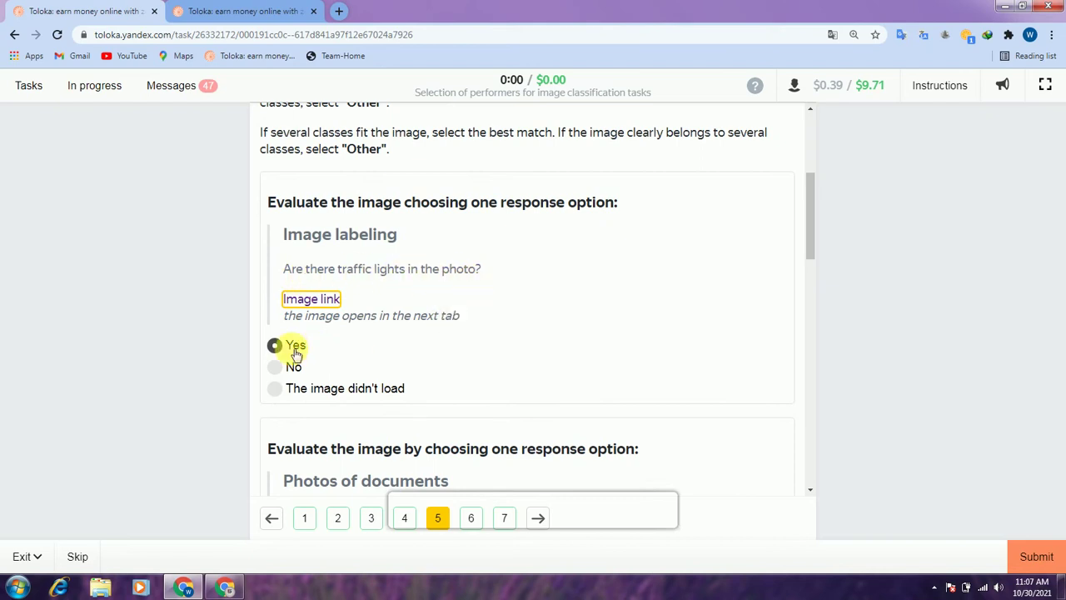
pyautogui.scroll(-3, 379, 250)
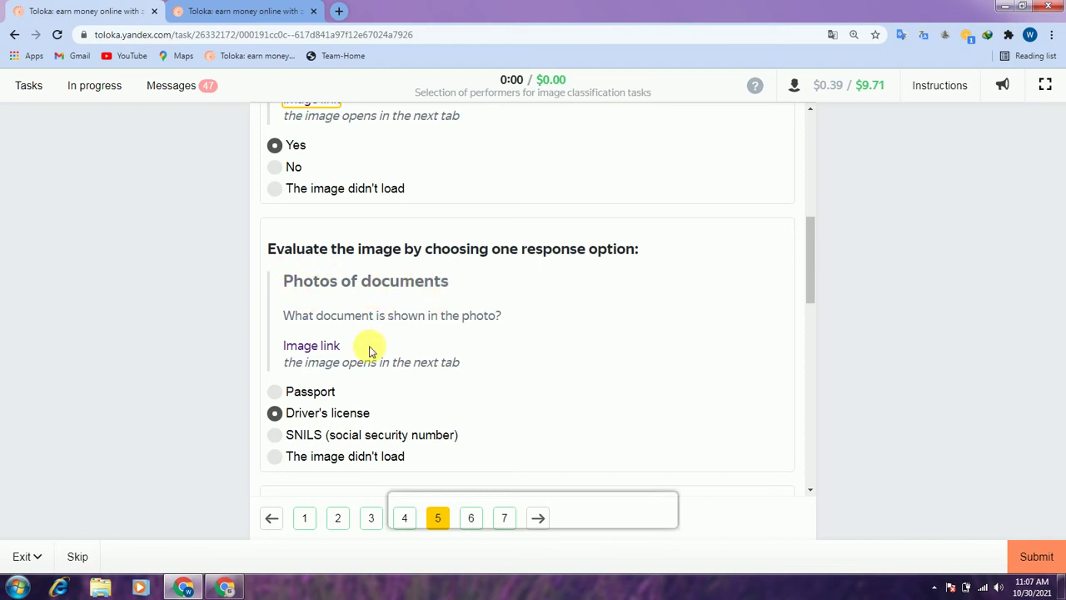
pyautogui.click(307, 349)
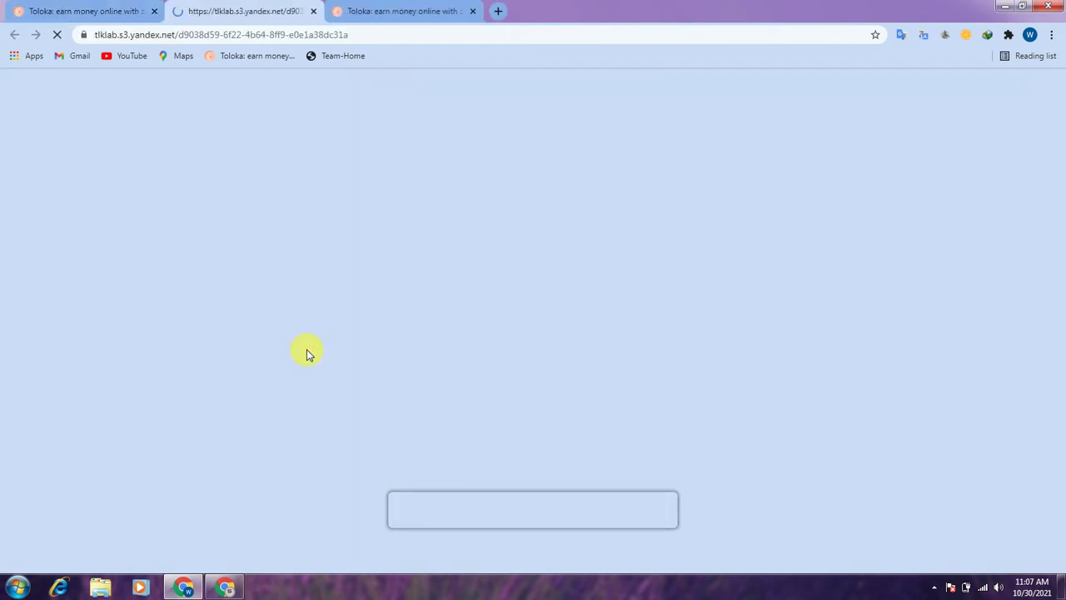
pyautogui.click(314, 11)
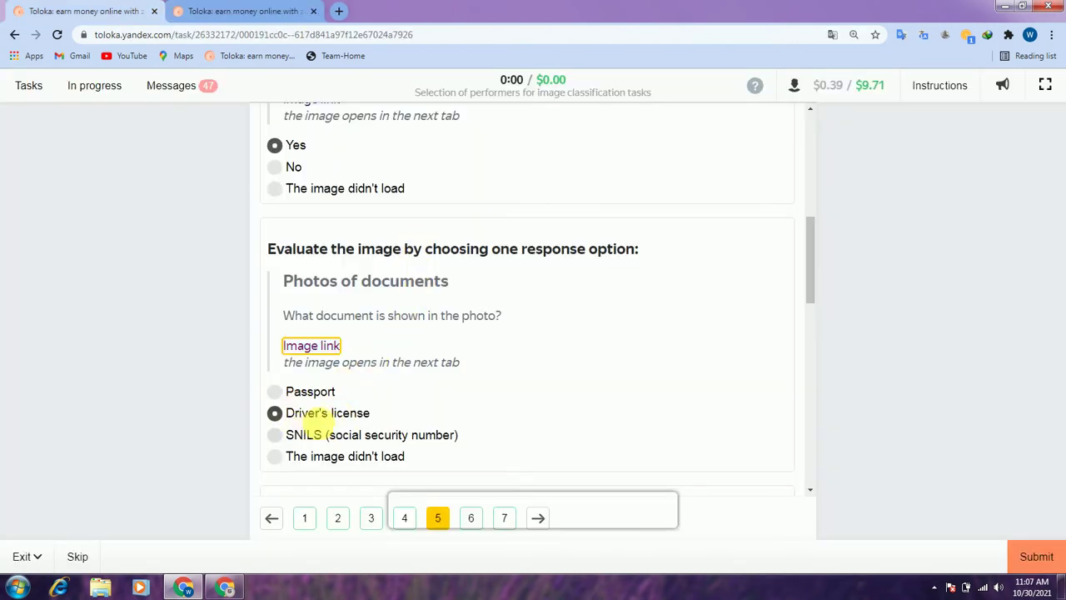
pyautogui.scroll(-3, 395, 388)
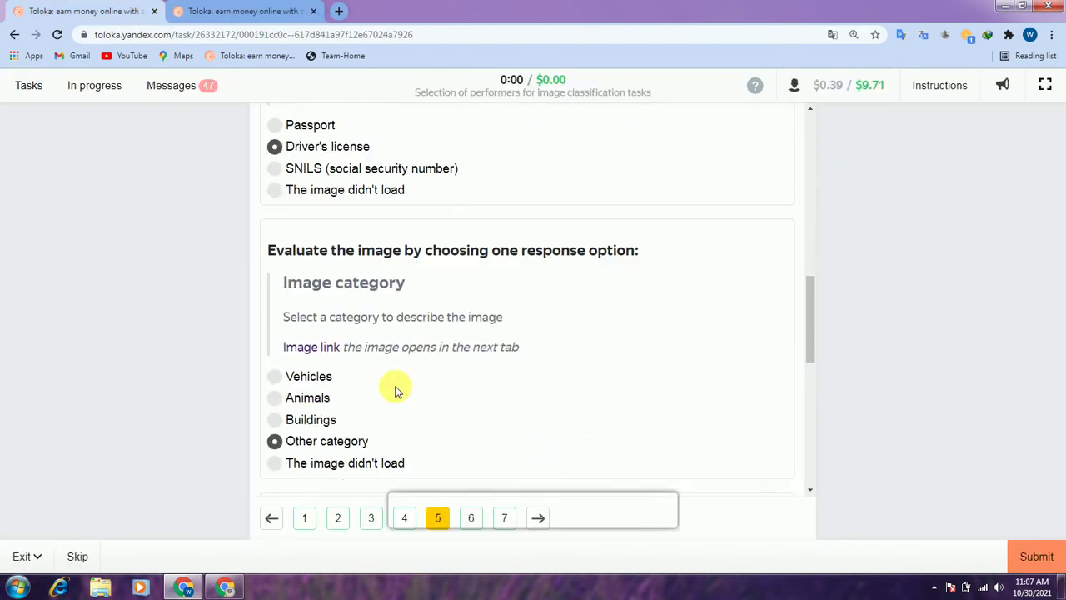
pyautogui.scroll(-1, 395, 359)
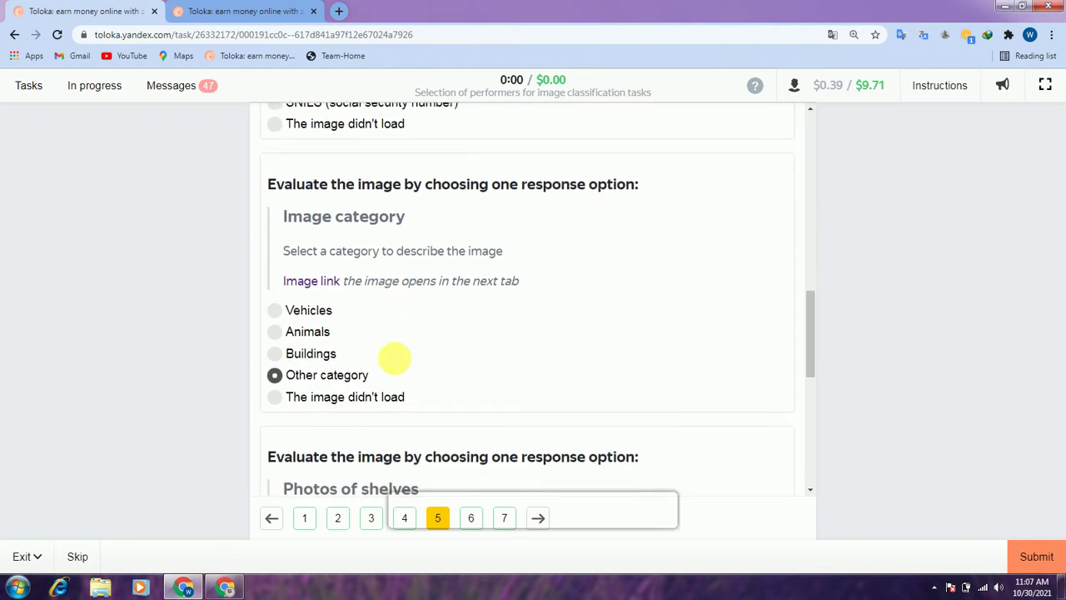
pyautogui.click(324, 280)
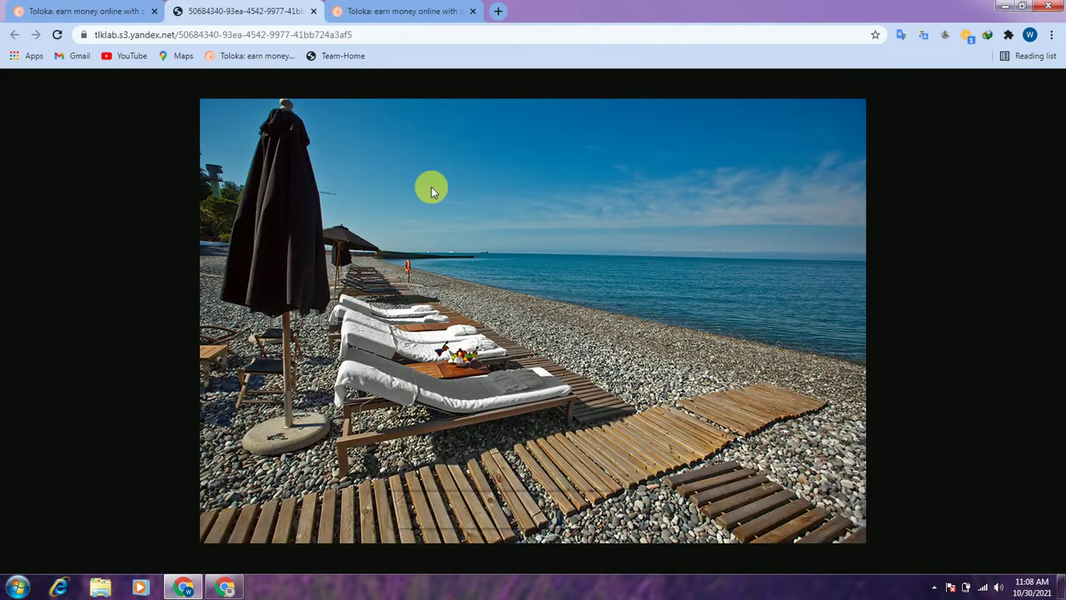
pyautogui.click(312, 12)
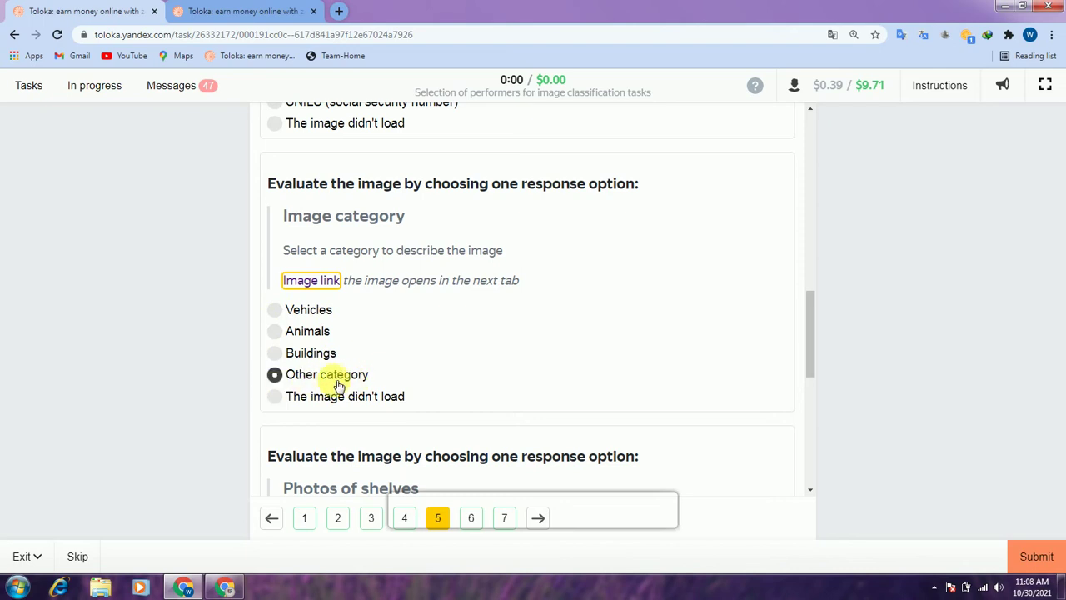
# Check the freezer and document photos: 'Ice cream' and 'The image didn't load'
pyautogui.scroll(-3, 466, 326)
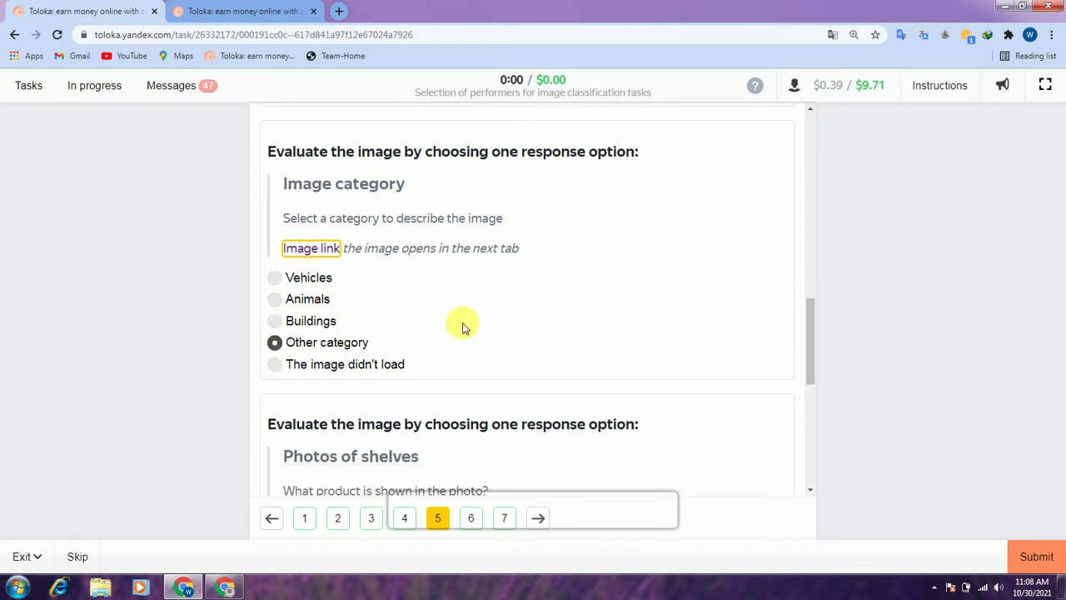
pyautogui.scroll(-2, 340, 200)
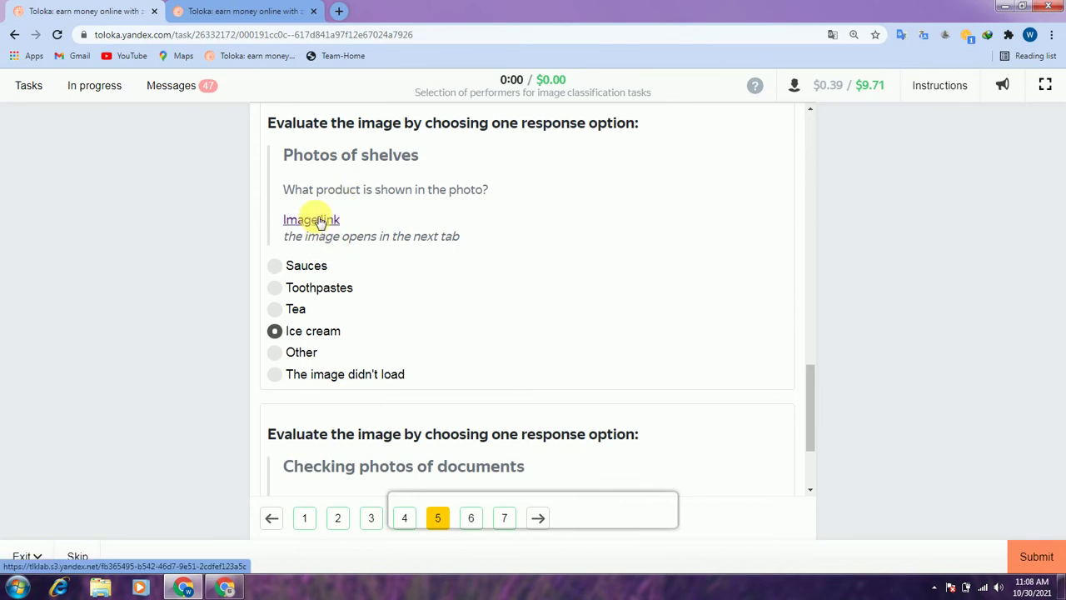
pyautogui.click(320, 222)
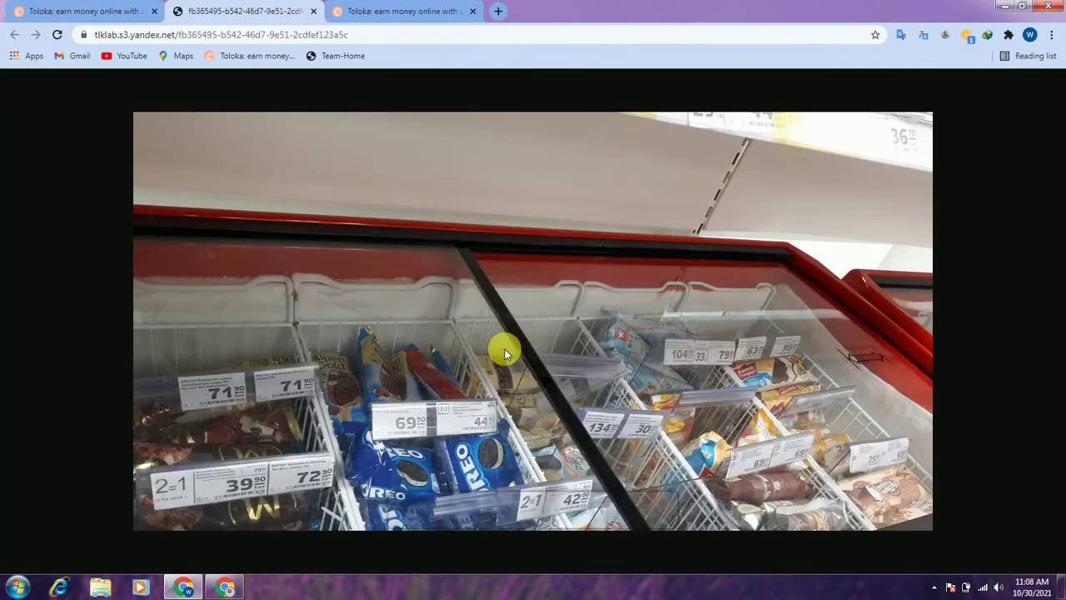
pyautogui.click(311, 12)
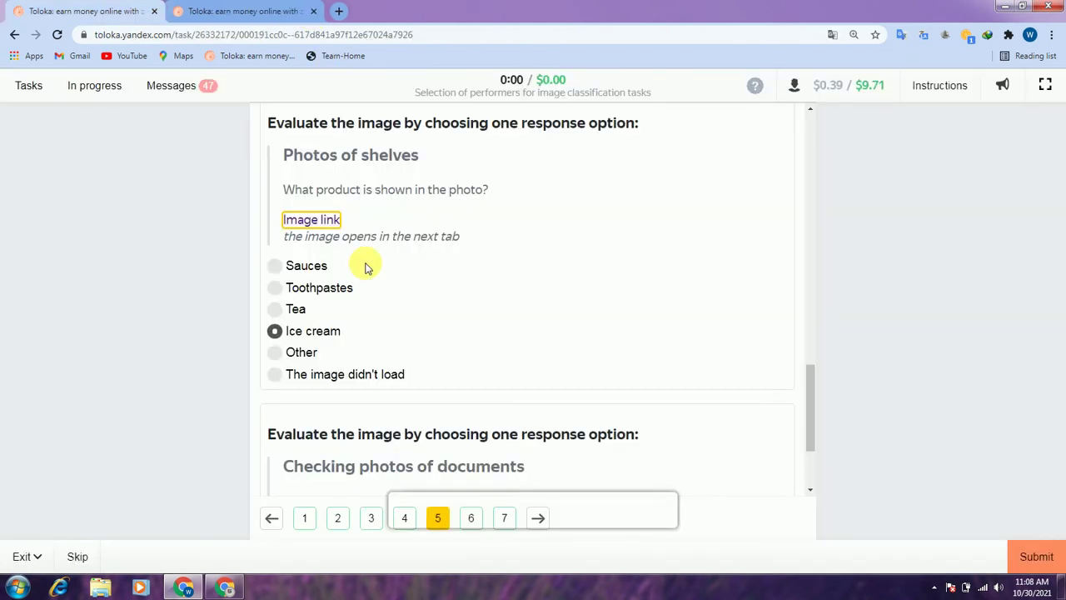
pyautogui.scroll(-2, 417, 371)
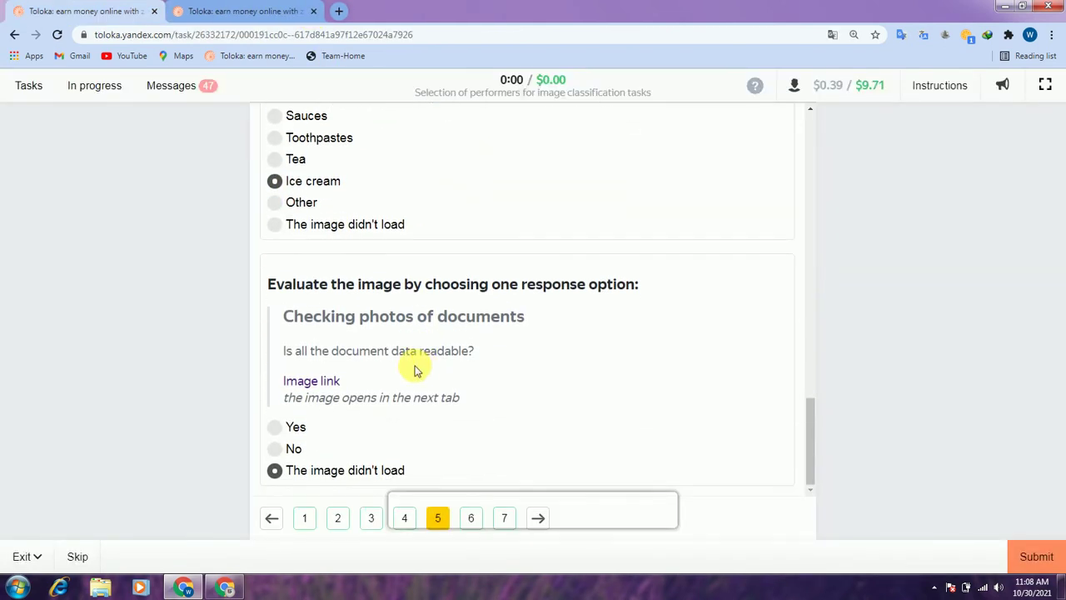
pyautogui.click(328, 386)
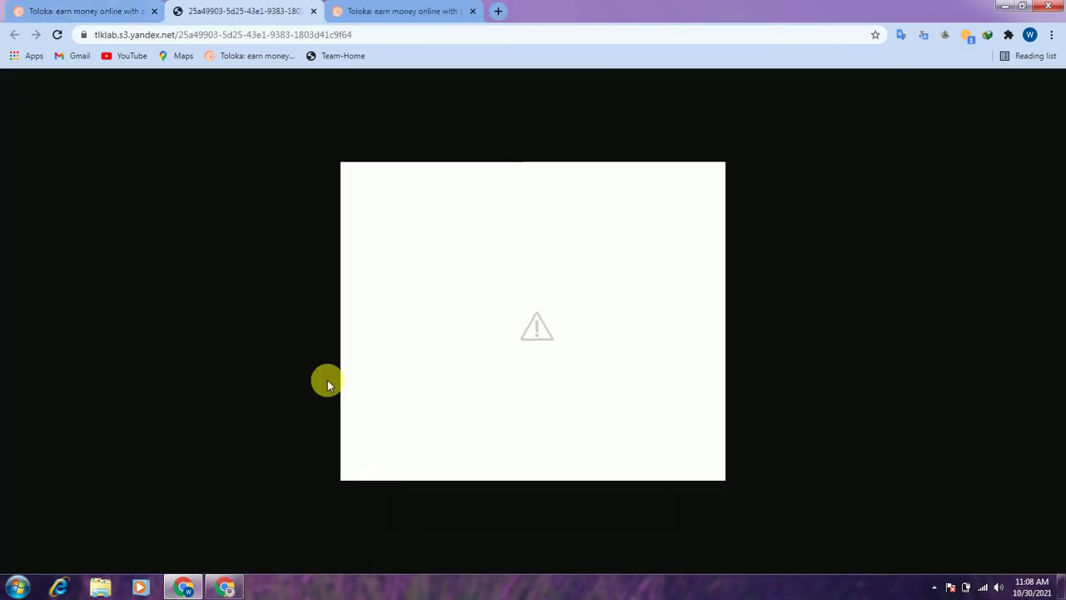
pyautogui.click(313, 11)
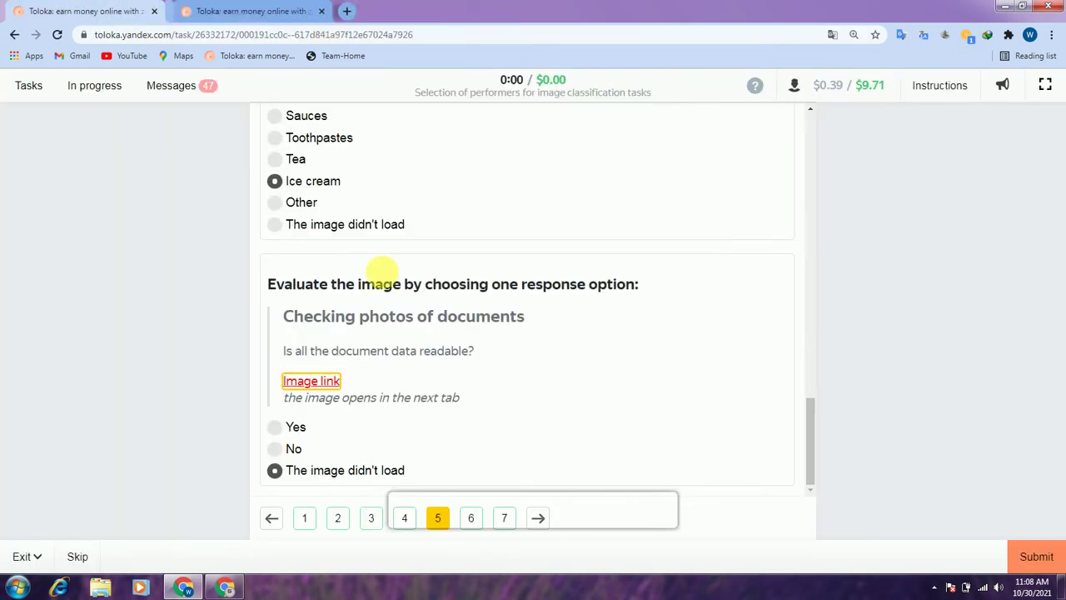
# Go to page 6 and view the sign photo for the organization question
pyautogui.click(471, 519)
pyautogui.scroll(-1, 338, 242)
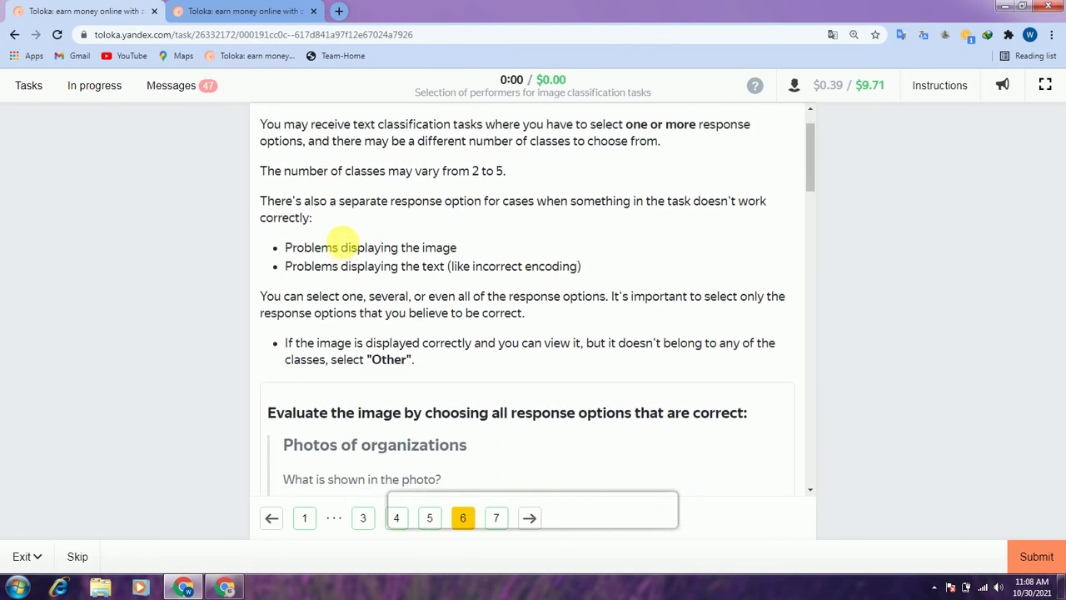
pyautogui.scroll(1, 279, 238)
pyautogui.scroll(-1, 334, 239)
pyautogui.scroll(1, 280, 239)
pyautogui.scroll(-3, 343, 238)
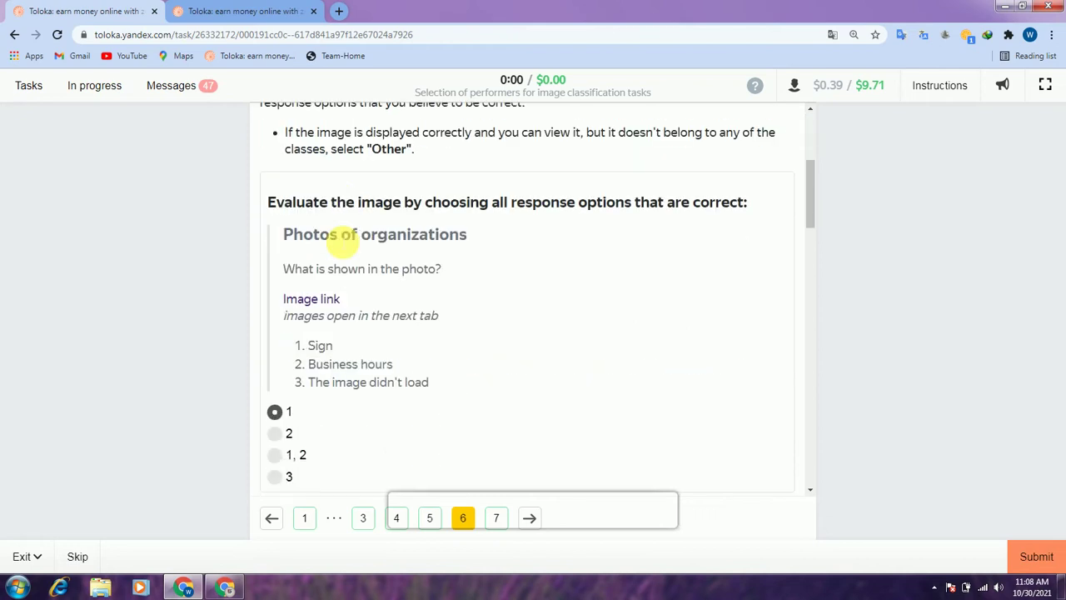
pyautogui.click(321, 301)
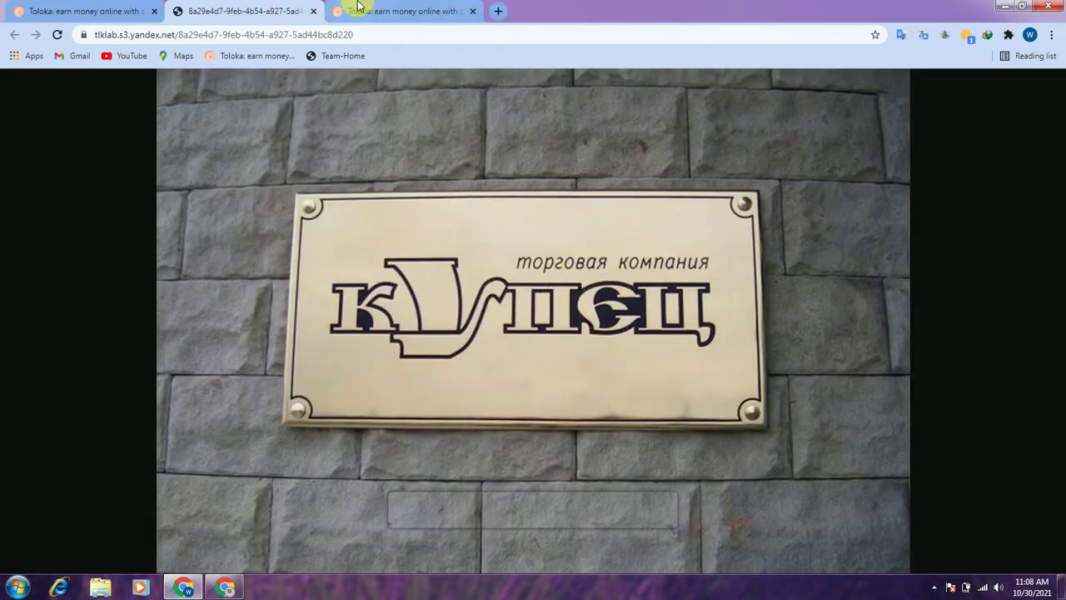
pyautogui.click(313, 13)
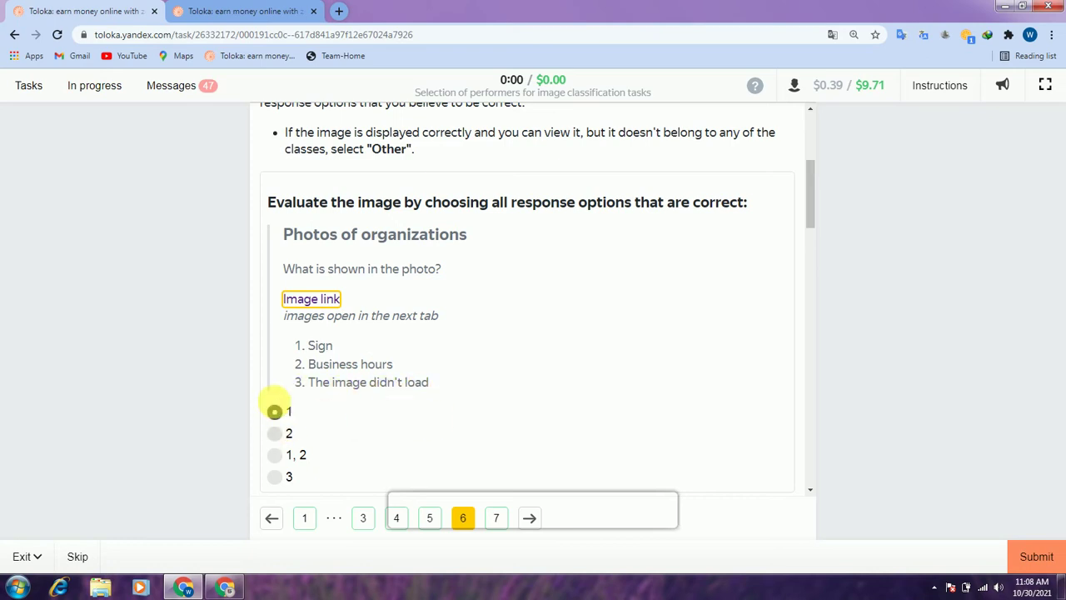
# View the document and bathroom photos, with 'Other' for the bathroom categories question
pyautogui.scroll(-3, 435, 383)
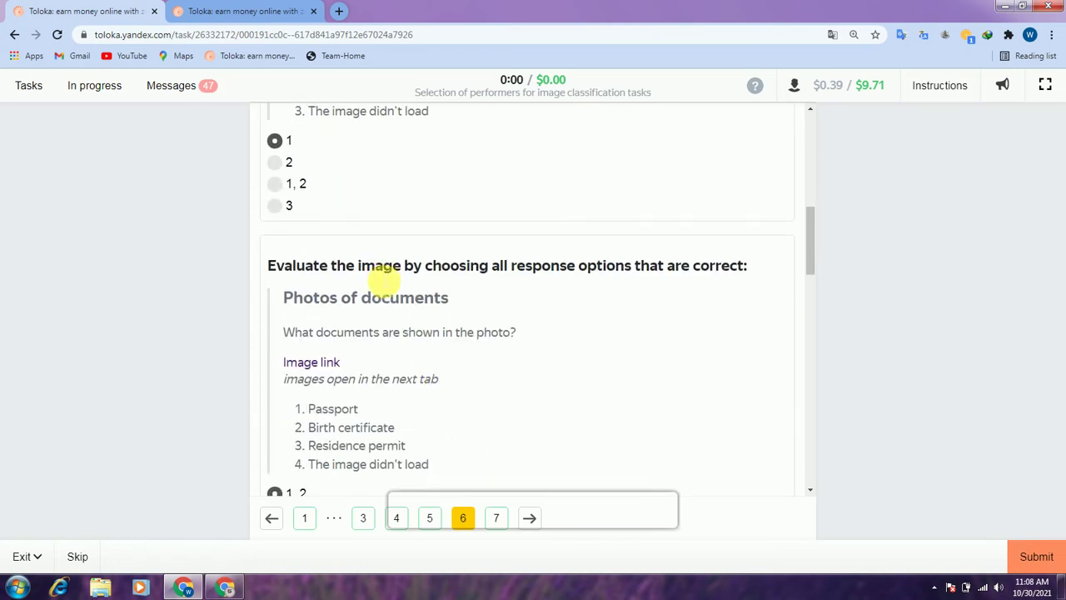
pyautogui.scroll(-2, 381, 281)
pyautogui.click(314, 236)
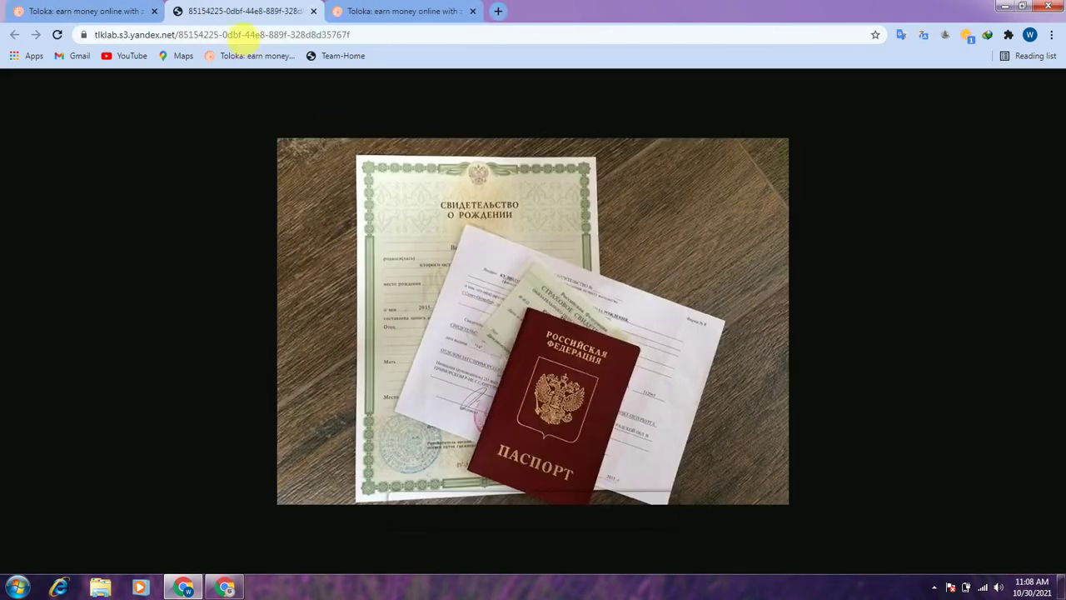
pyautogui.click(314, 12)
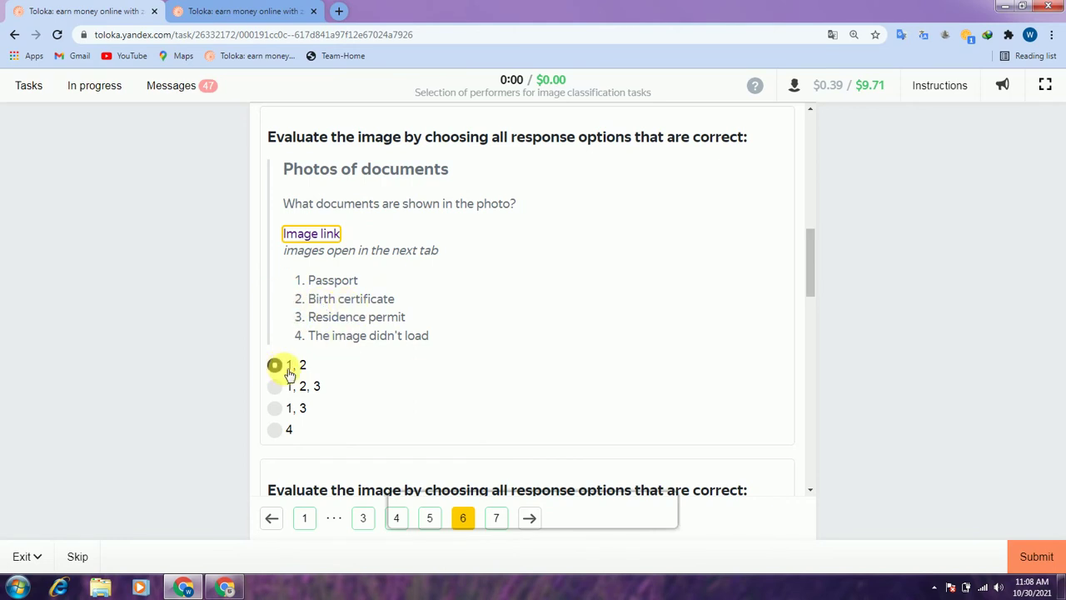
pyautogui.scroll(-4, 363, 363)
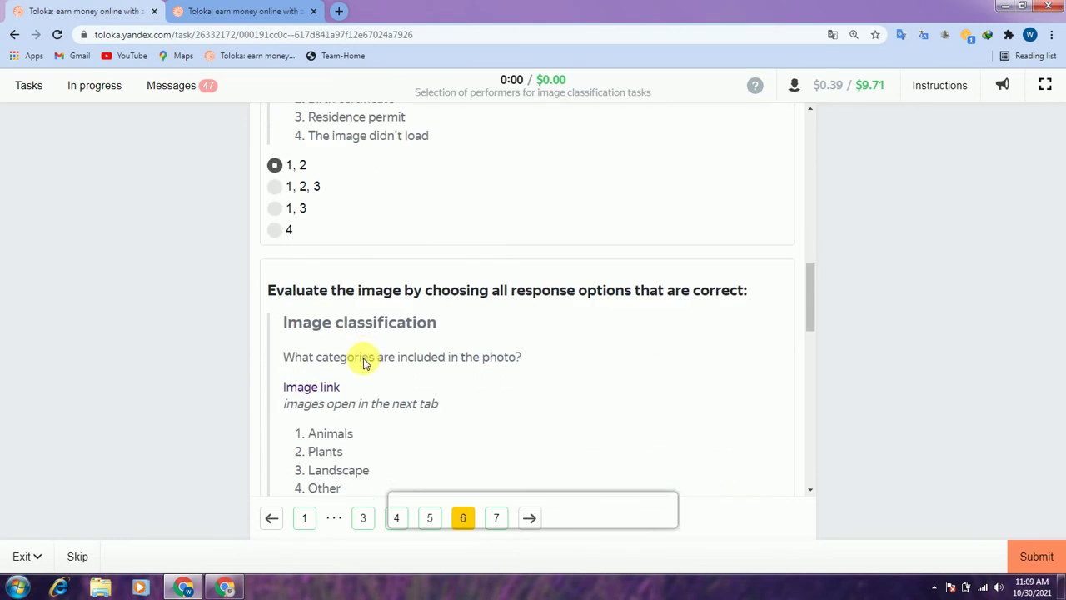
pyautogui.click(322, 256)
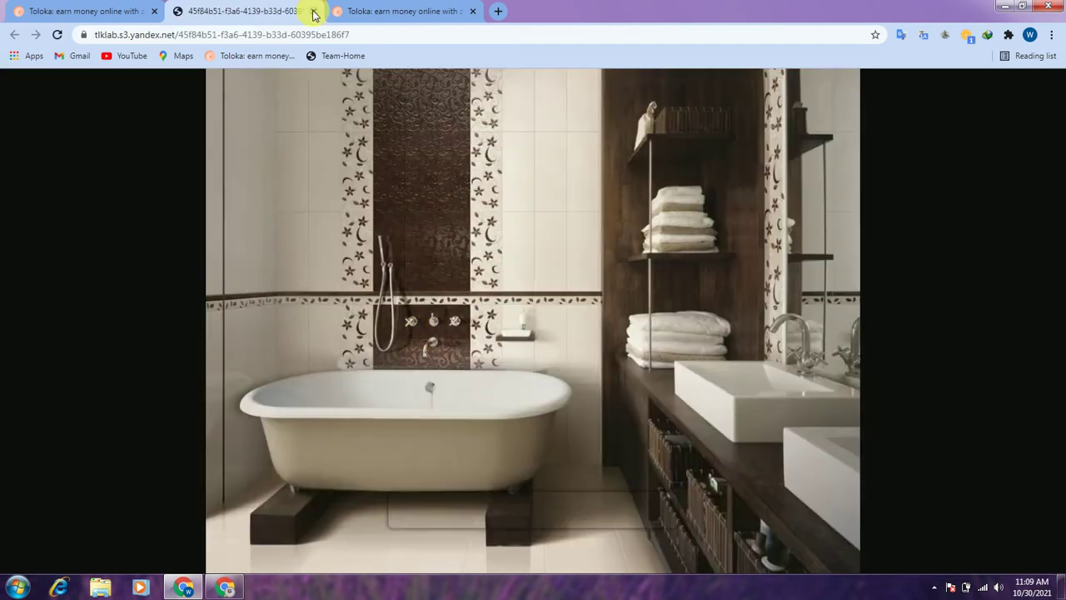
pyautogui.click(314, 11)
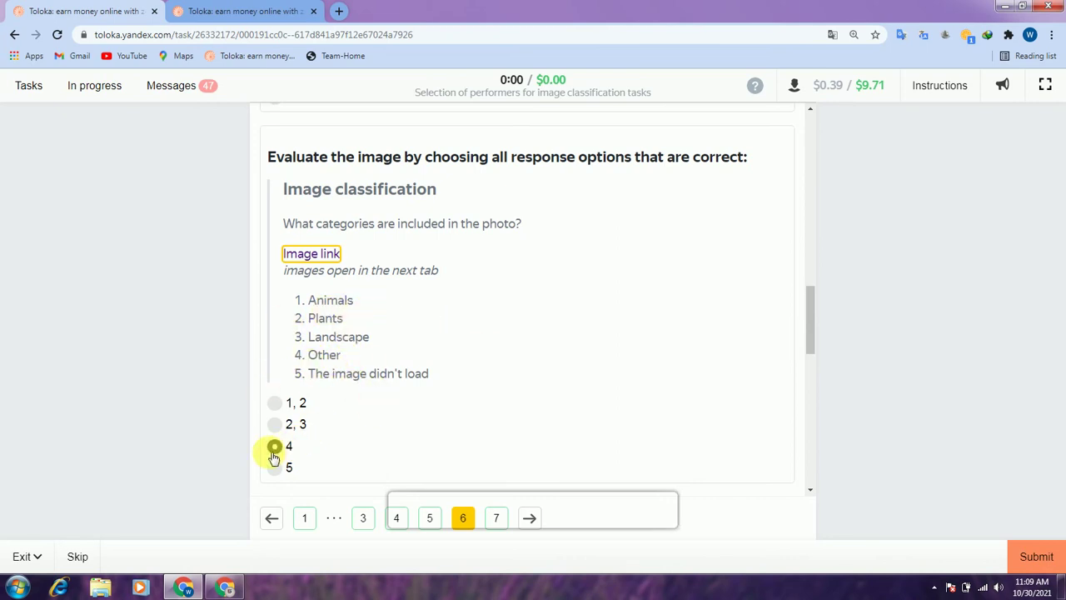
# Mark '1, 2, 3' for the man-and-bear photo and 'Can't determine' for the unloaded image
pyautogui.scroll(-4, 407, 354)
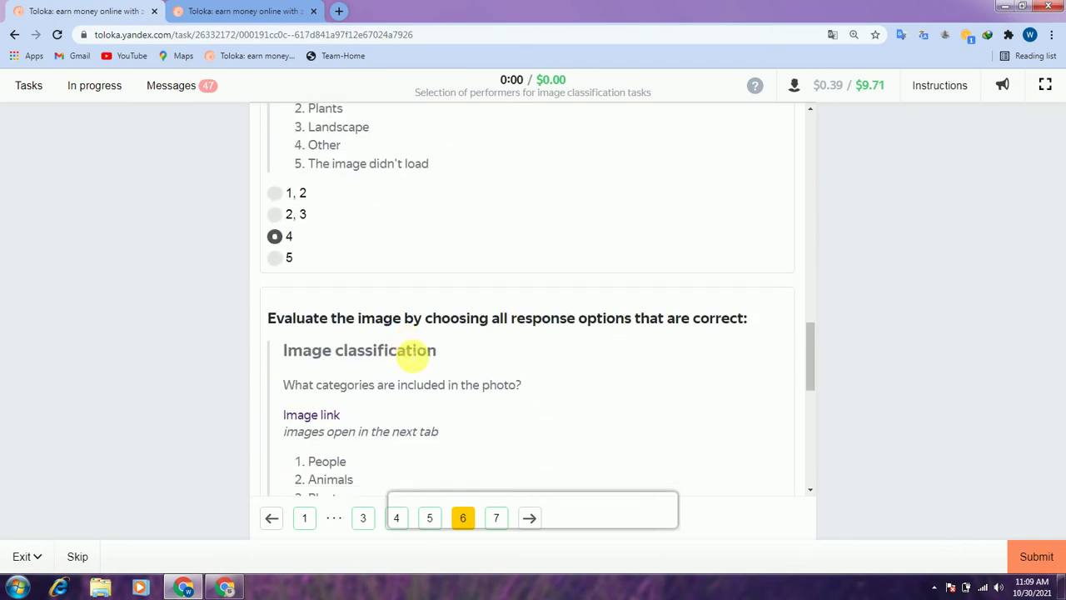
pyautogui.scroll(-1, 412, 357)
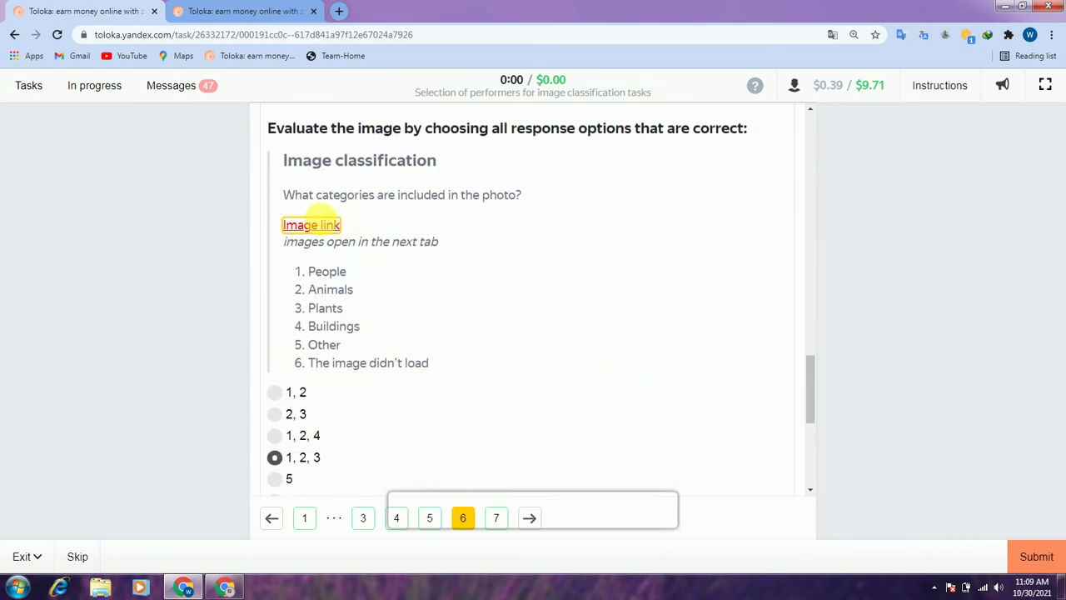
pyautogui.click(319, 223)
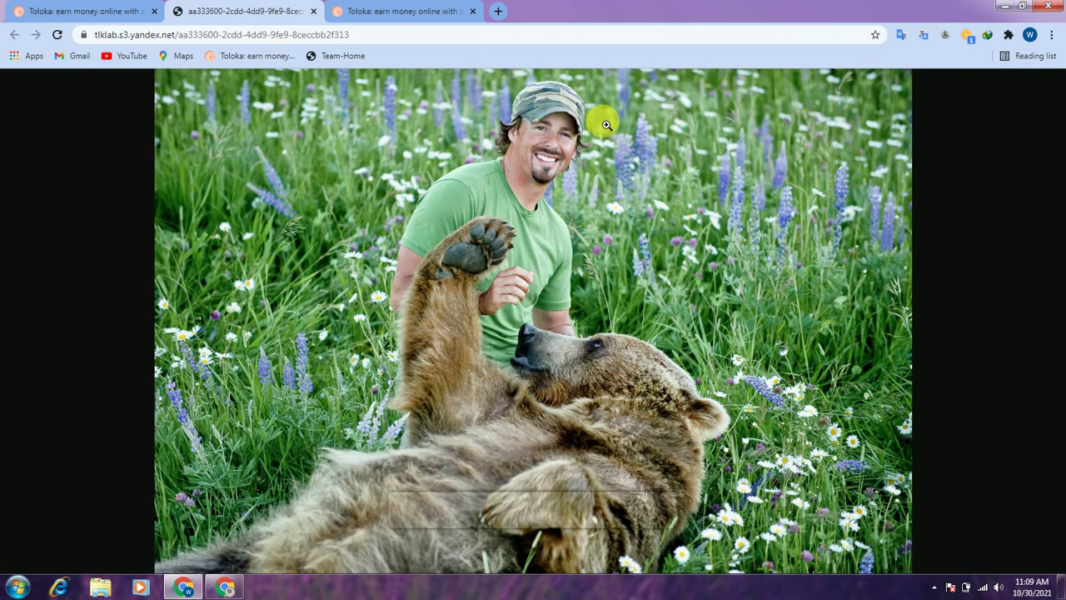
pyautogui.click(311, 11)
pyautogui.scroll(-1, 323, 423)
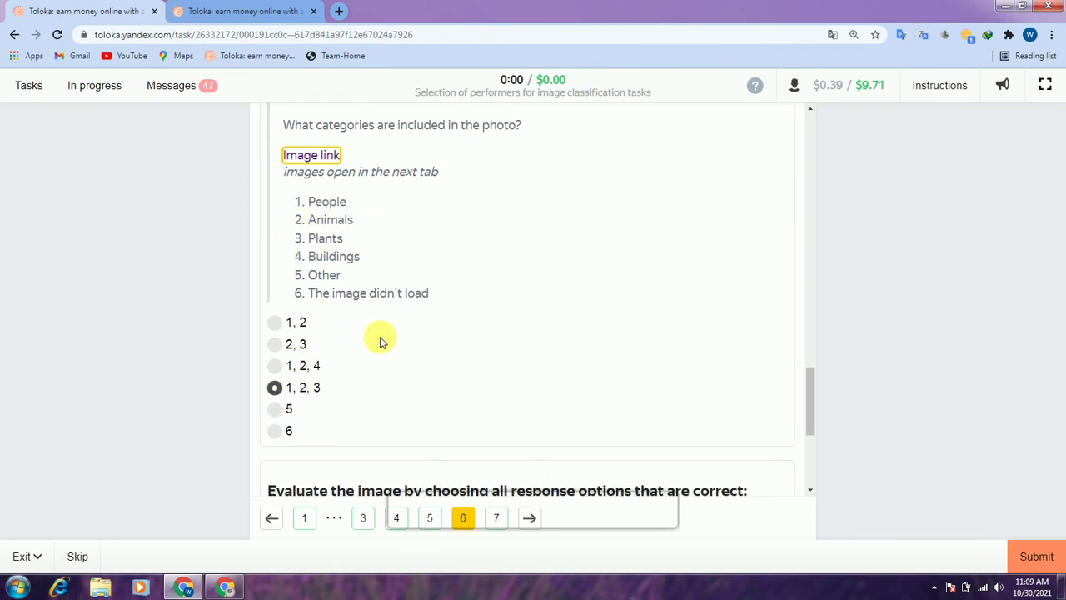
pyautogui.scroll(-3, 379, 340)
pyautogui.scroll(-2, 380, 339)
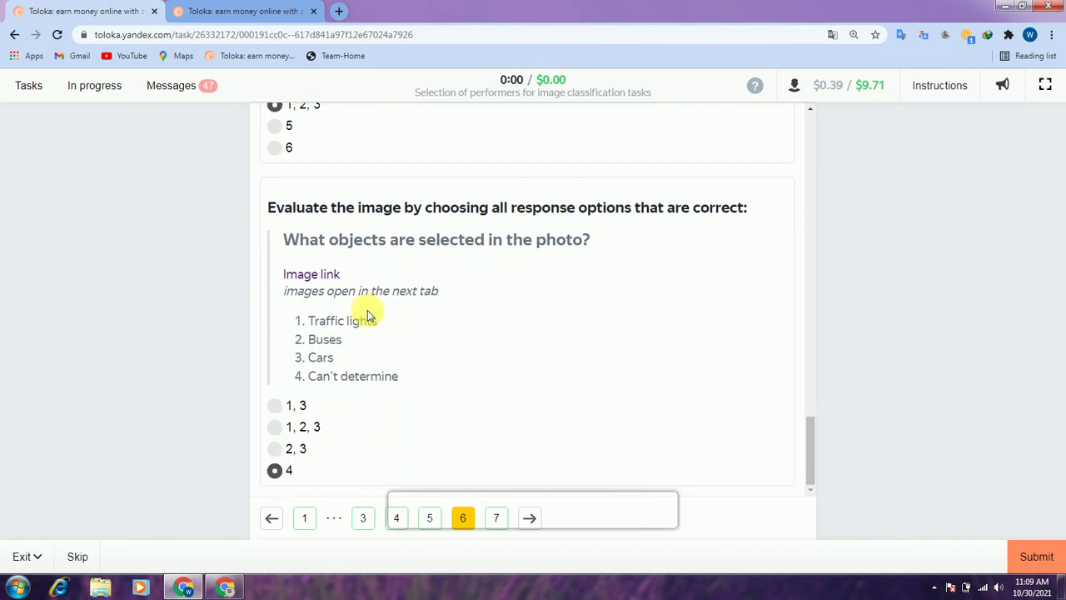
pyautogui.click(333, 273)
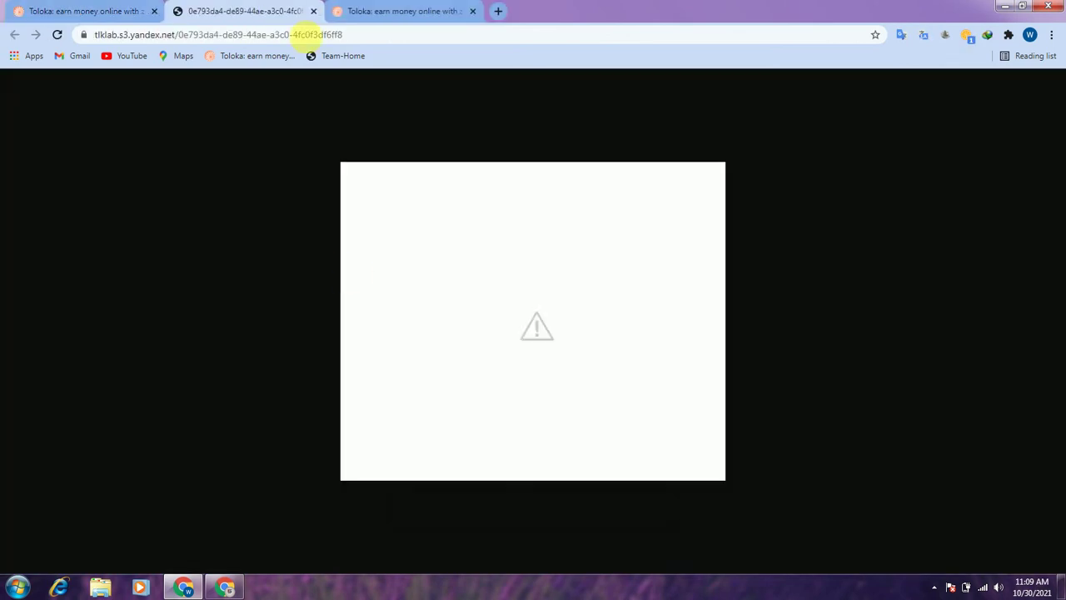
pyautogui.click(314, 12)
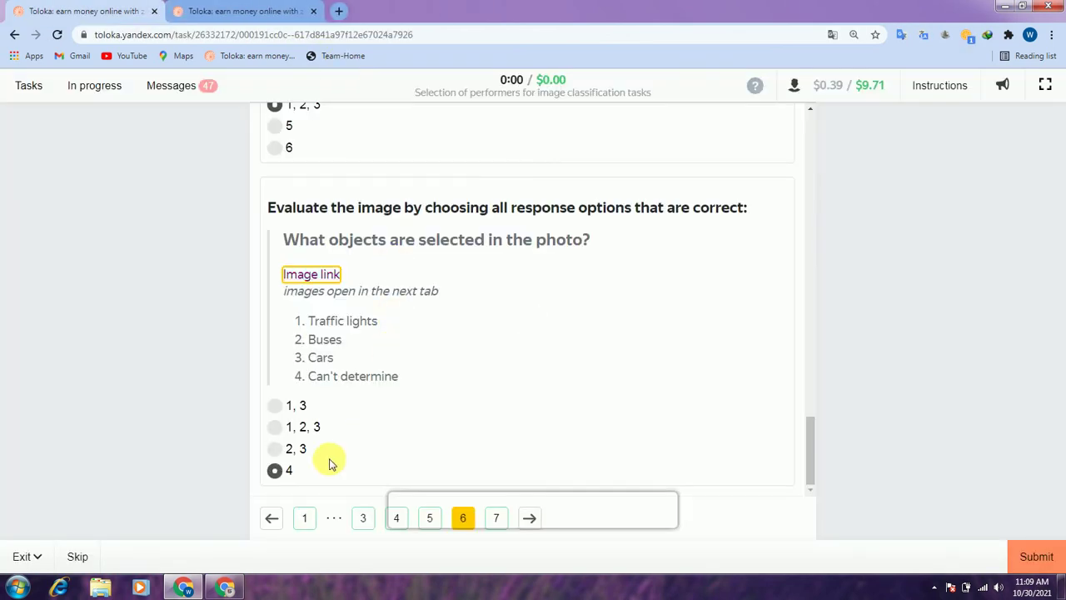
pyautogui.click(290, 473)
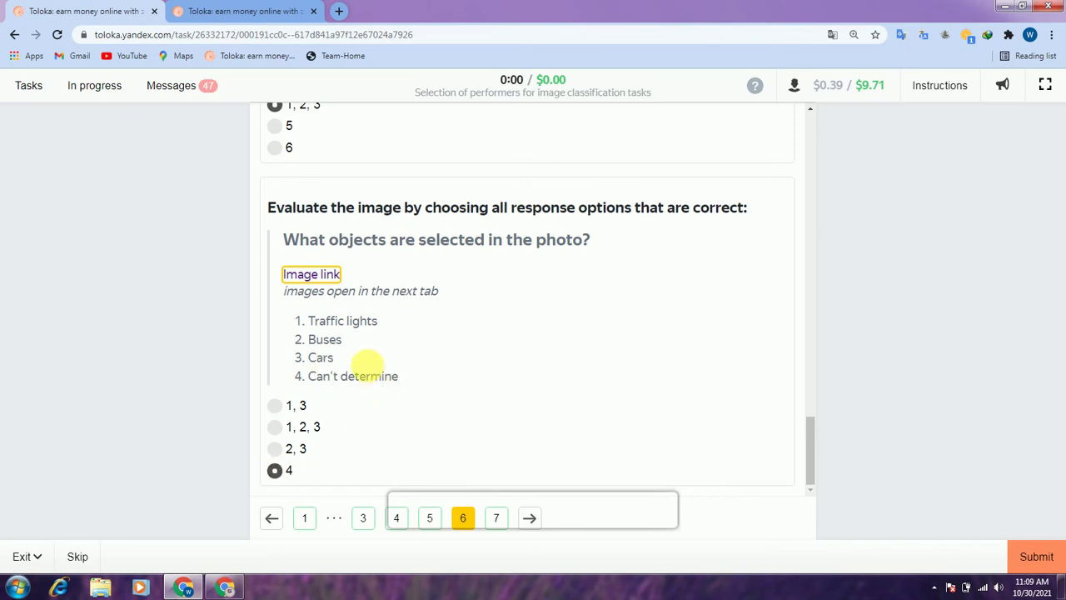
# Go to page 7 and view both building-front photos, answering No
pyautogui.click(500, 519)
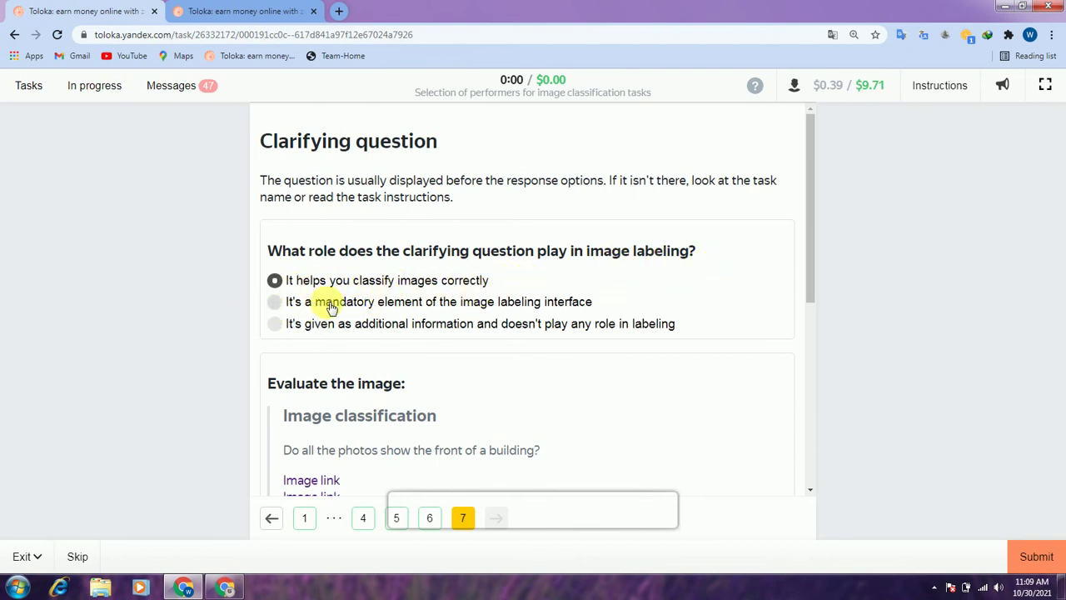
pyautogui.scroll(-3, 484, 294)
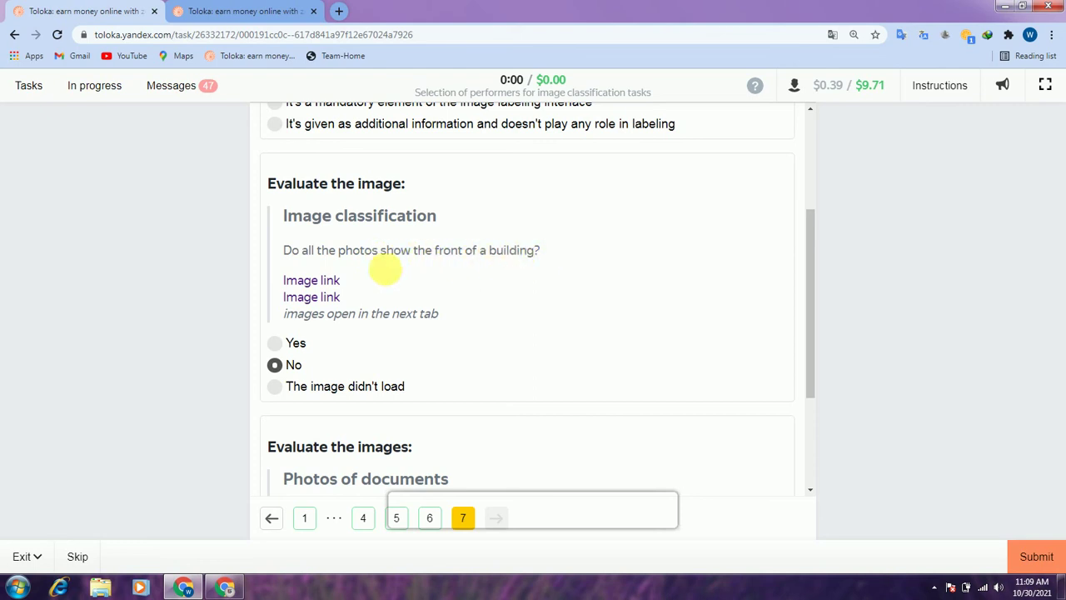
pyautogui.click(310, 280)
pyautogui.click(97, 7)
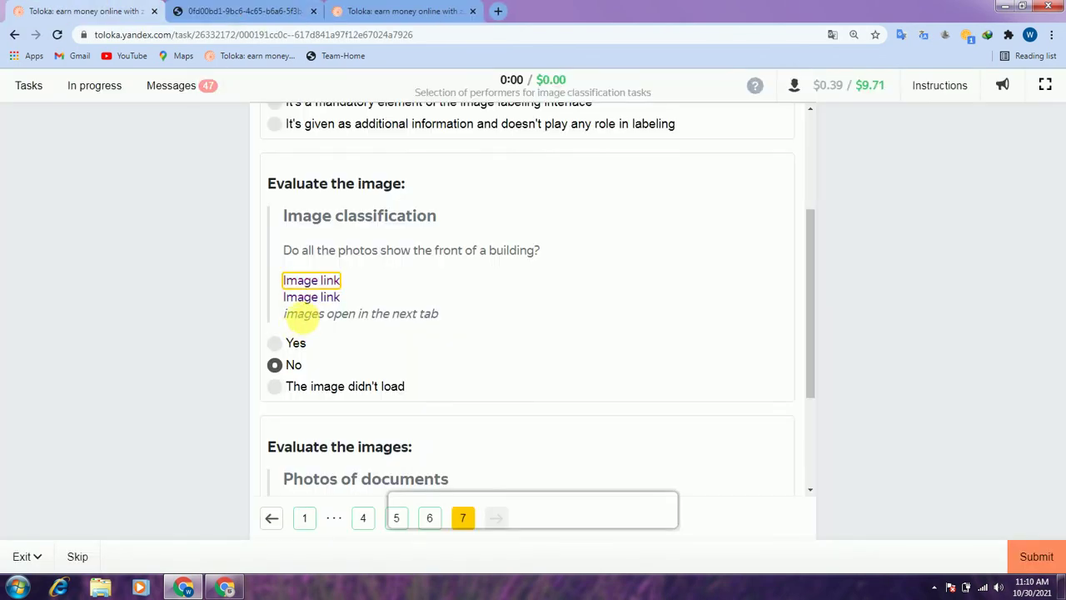
pyautogui.click(301, 297)
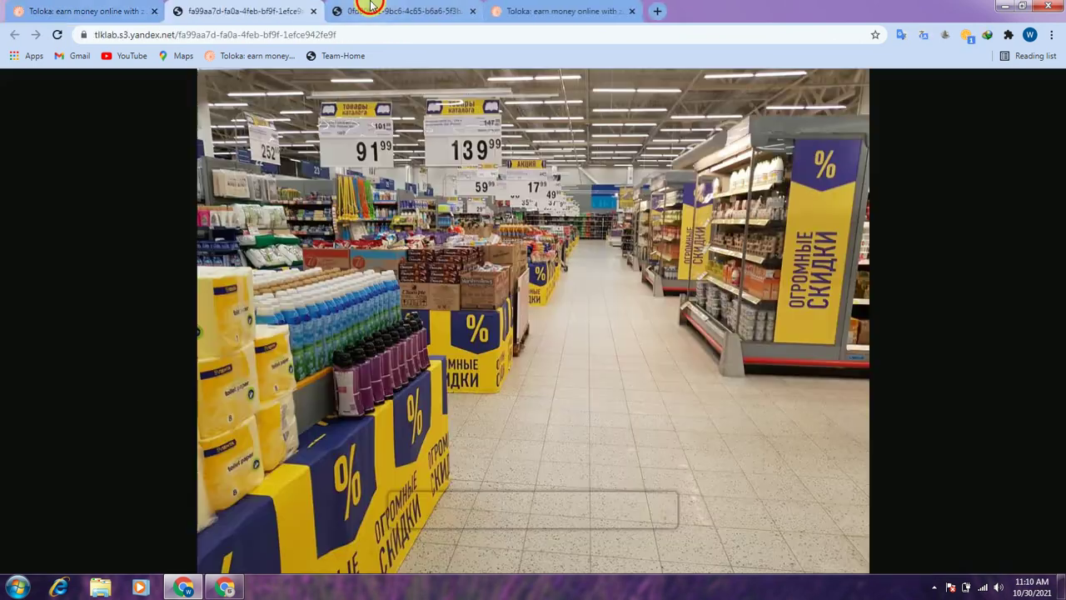
pyautogui.hotkey('ctrl', 'Tab')
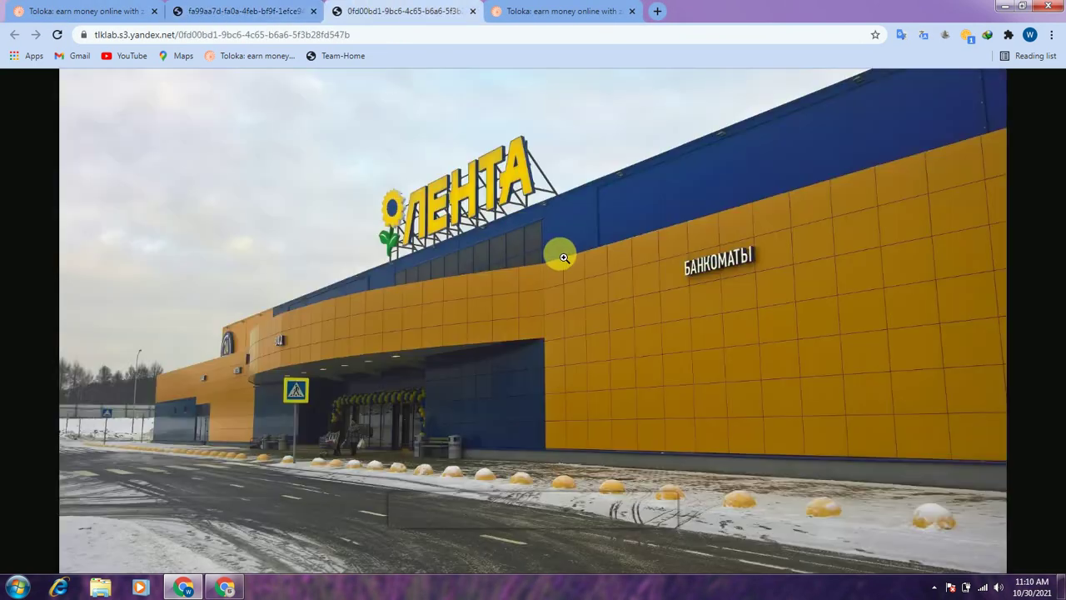
pyautogui.click(474, 11)
pyautogui.click(473, 11)
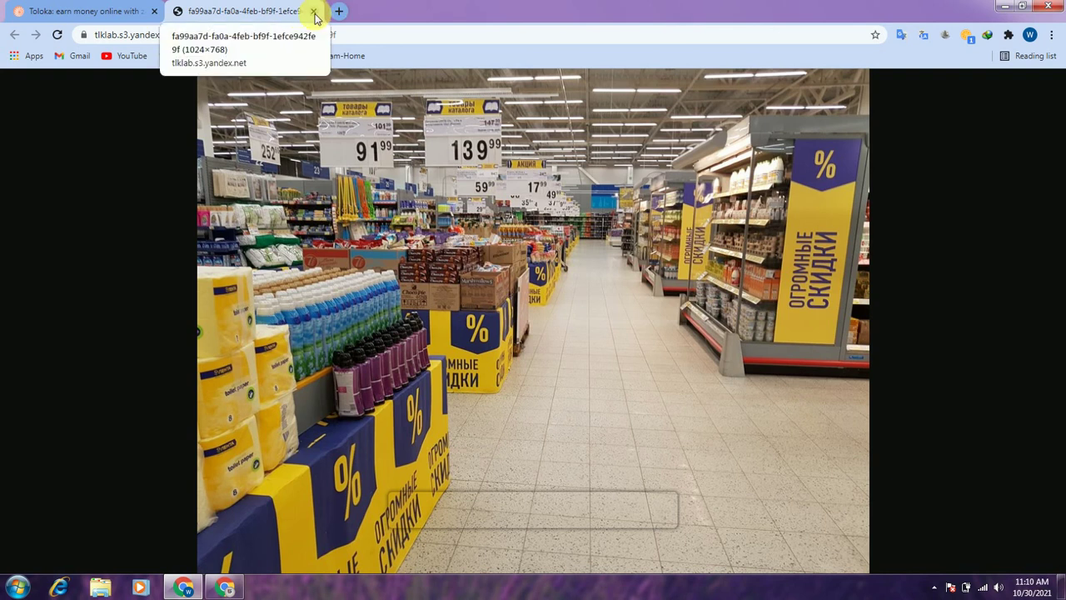
pyautogui.hotkey('ctrl', 'w')
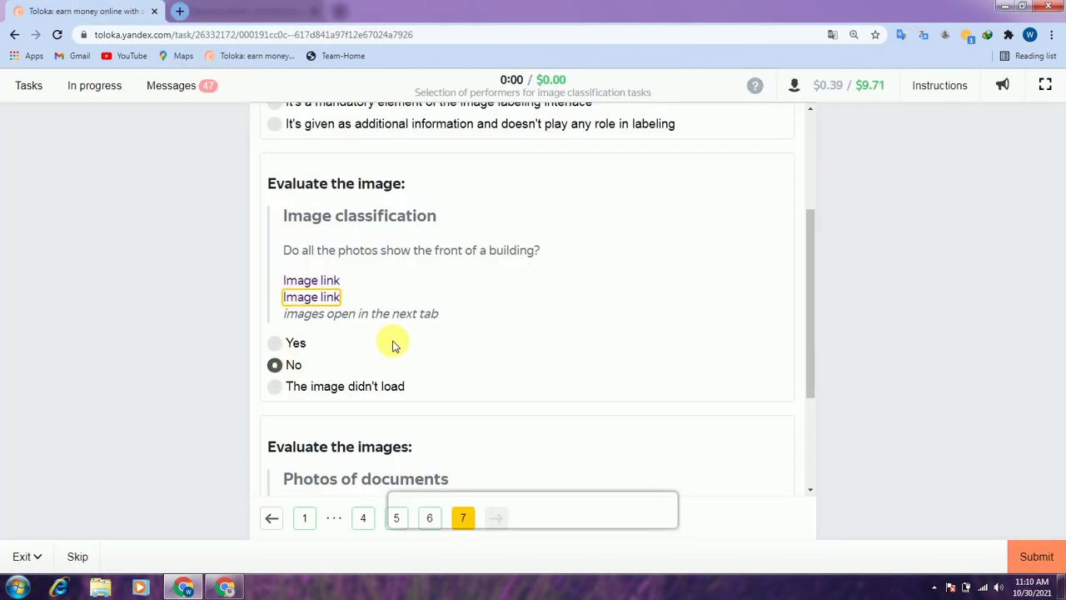
# Check both passport photos, answer 'One or more images didn't load', and submit
pyautogui.scroll(-2, 394, 342)
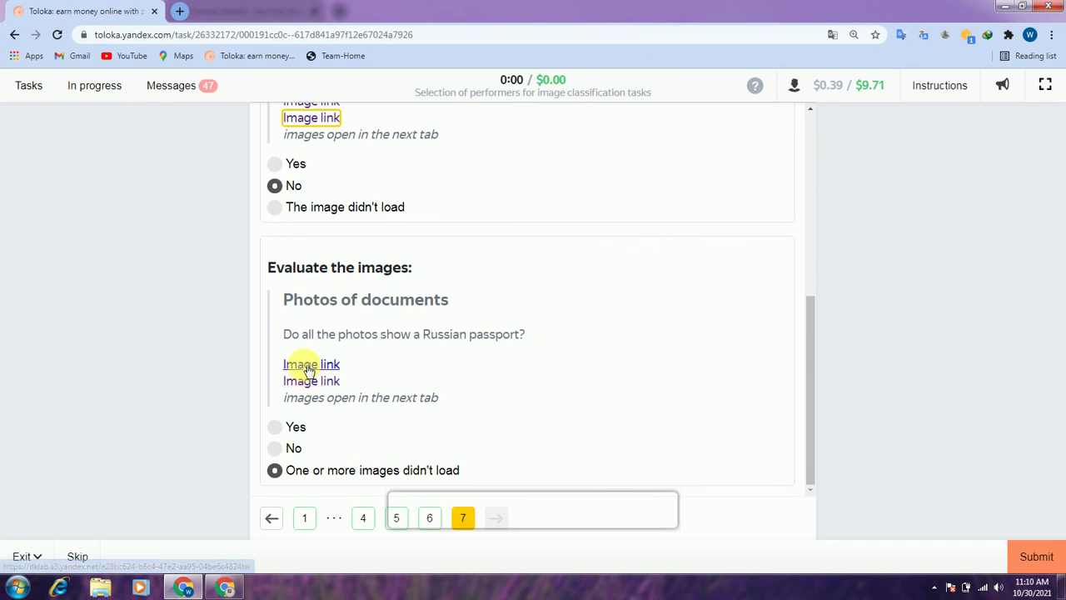
pyautogui.click(305, 366)
pyautogui.click(125, 11)
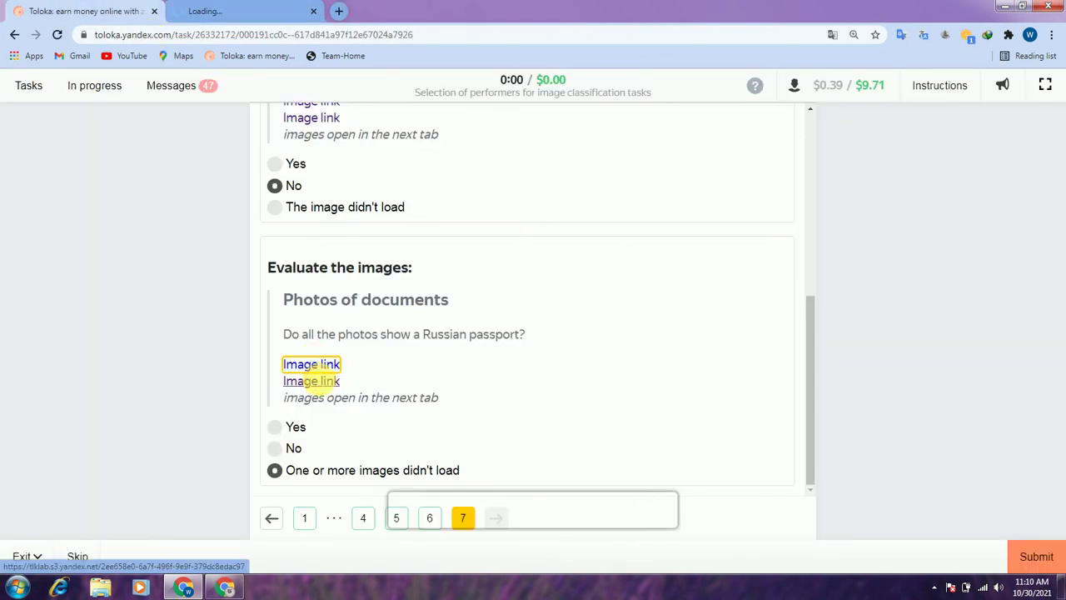
pyautogui.click(310, 381)
pyautogui.click(98, 13)
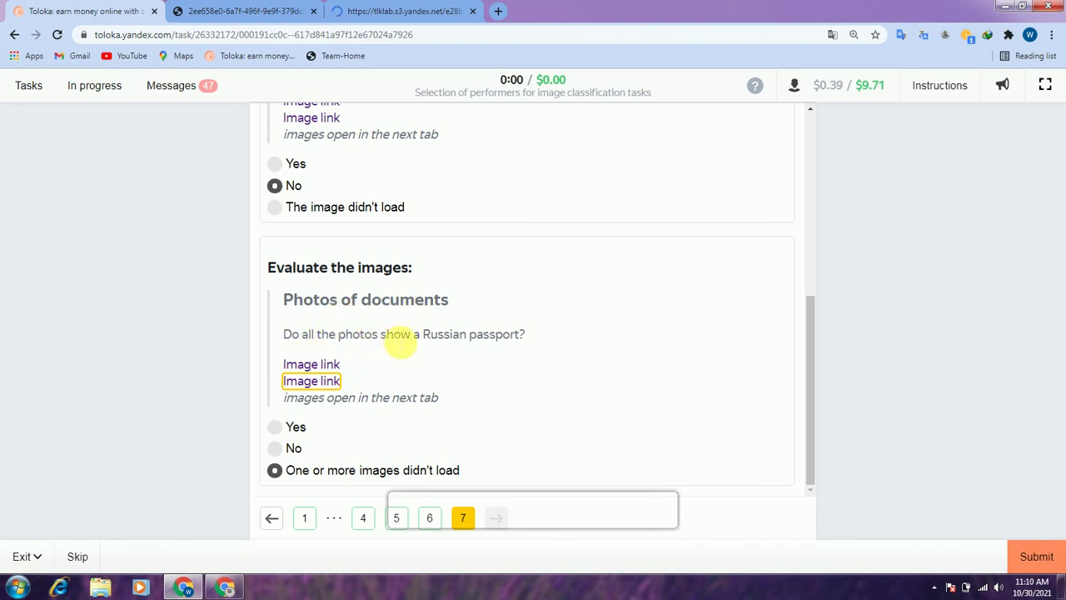
pyautogui.click(242, 11)
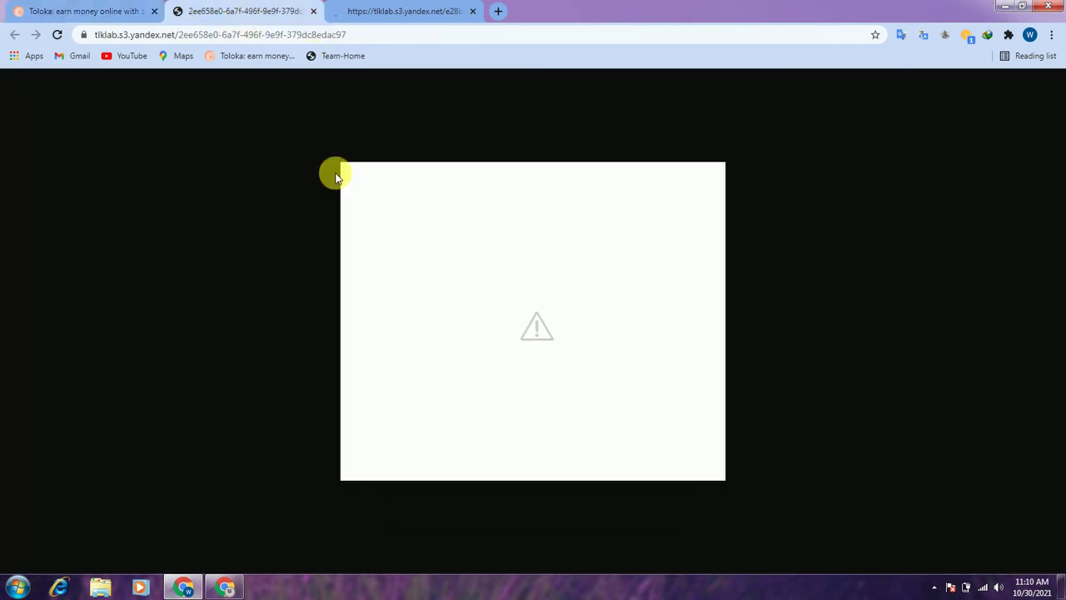
pyautogui.click(314, 12)
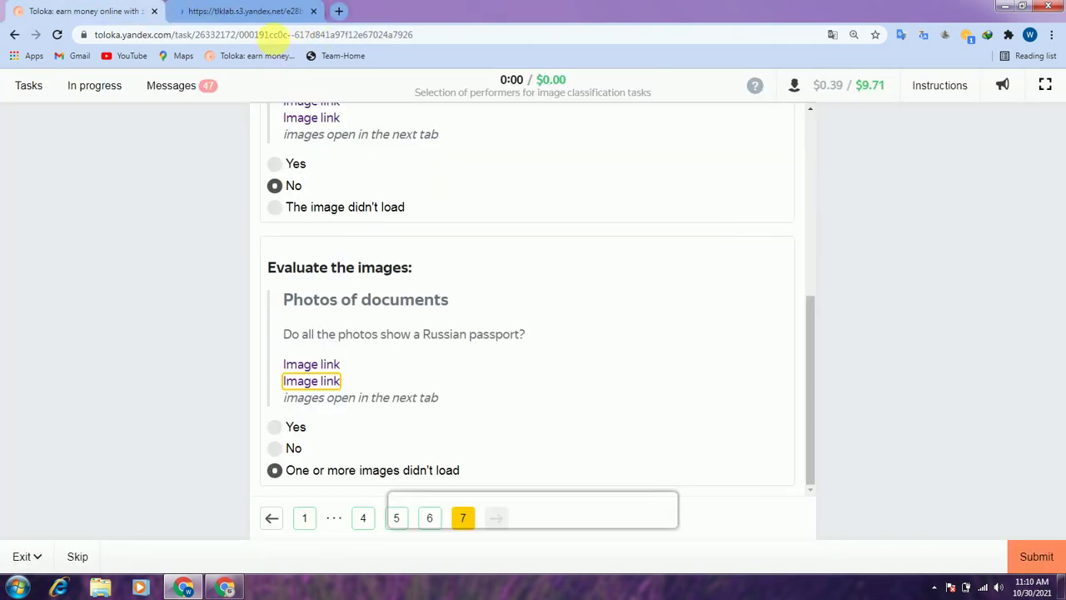
pyautogui.click(250, 10)
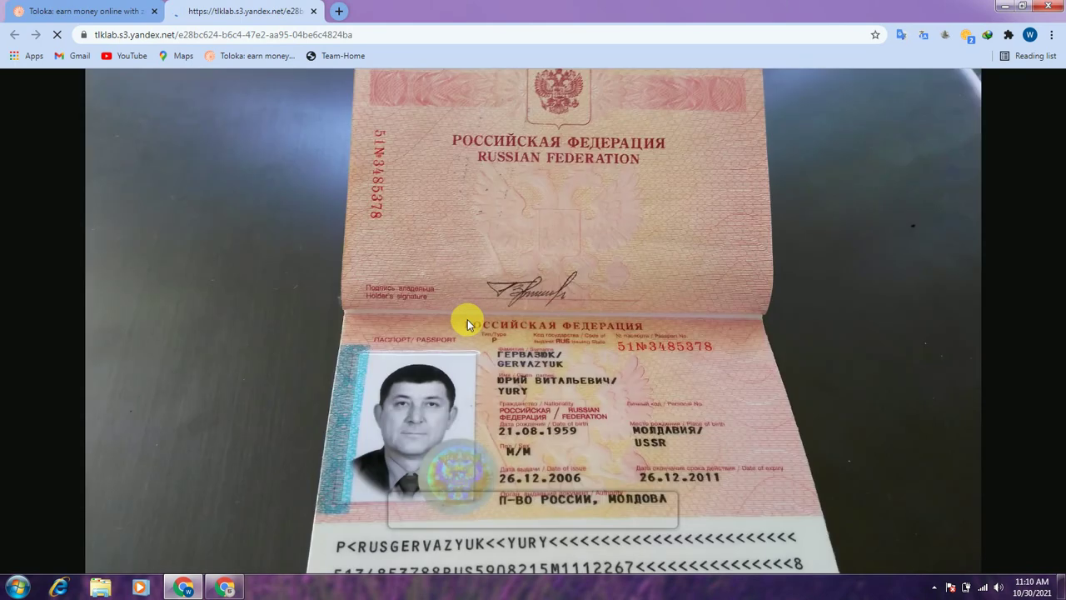
pyautogui.click(315, 11)
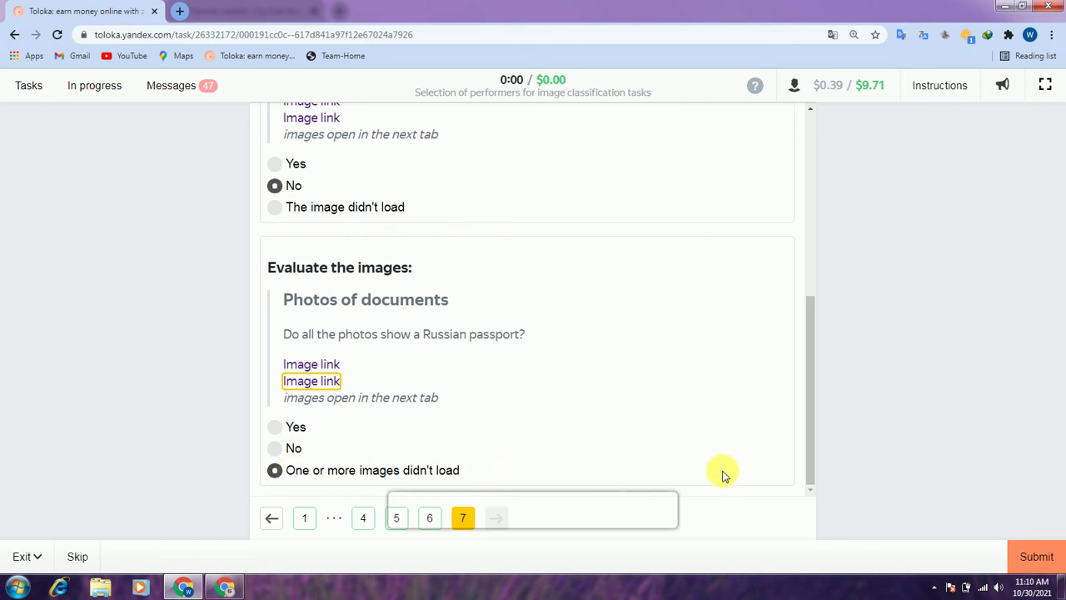
pyautogui.click(1046, 554)
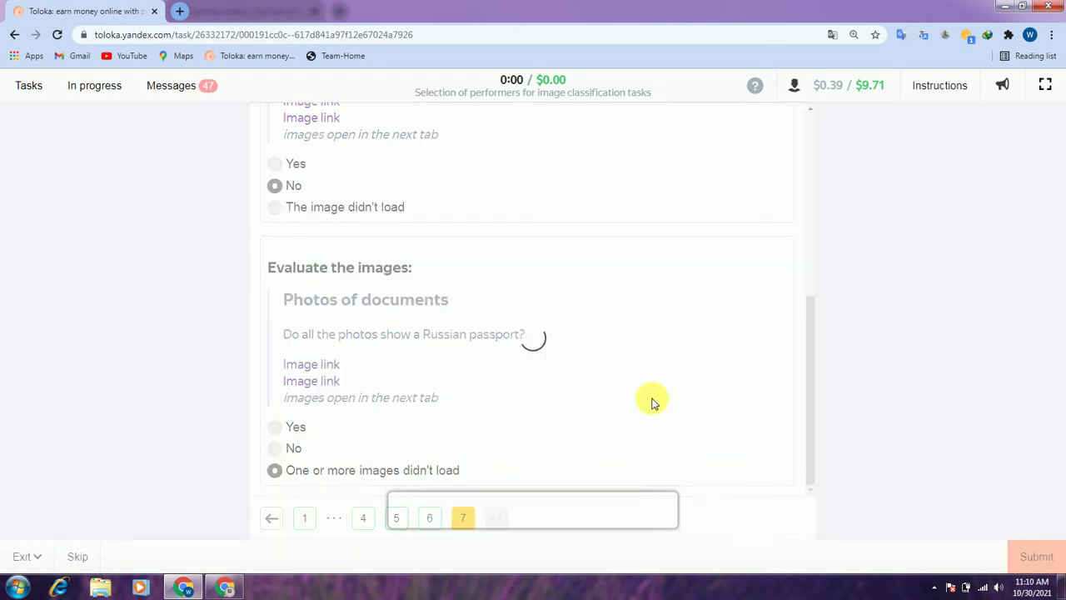